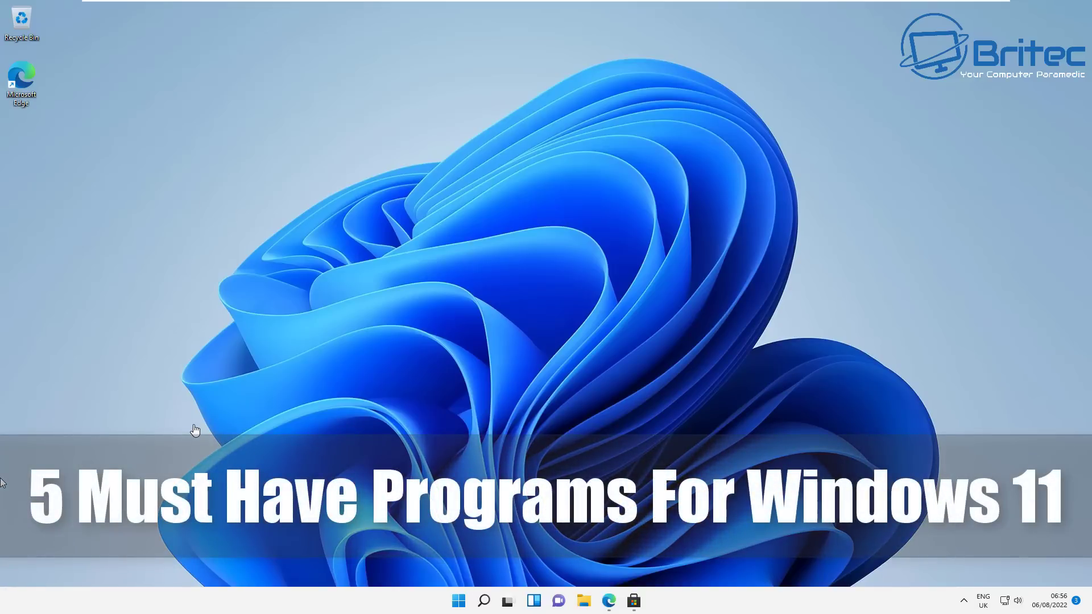
# Open EarTrumpet's Microsoft Store page from the eartrumpet.app website and install it
pyautogui.click(1, 482)
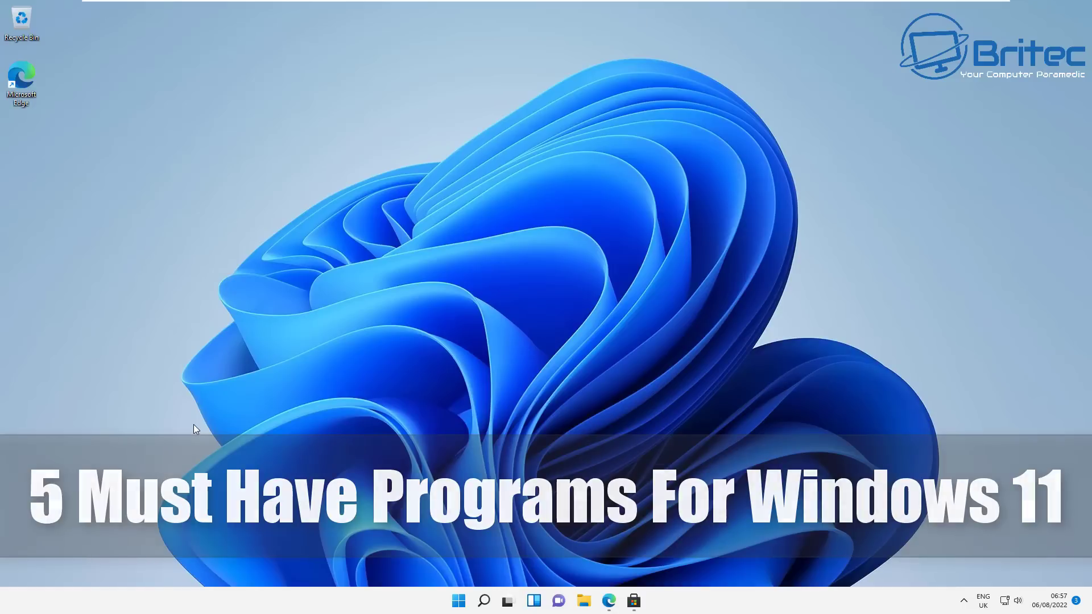
pyautogui.click(634, 601)
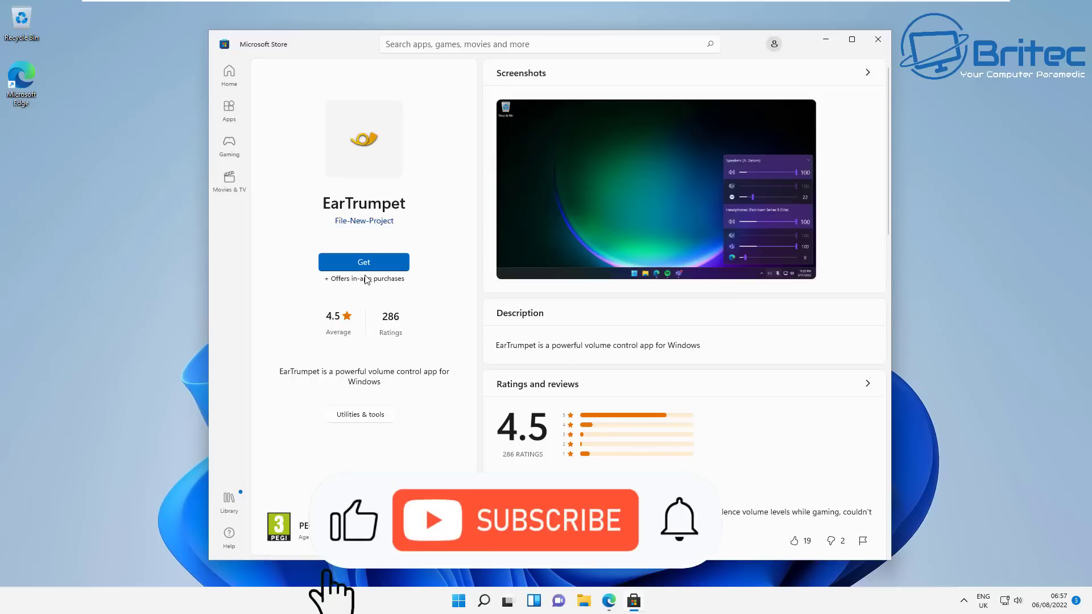
pyautogui.click(609, 601)
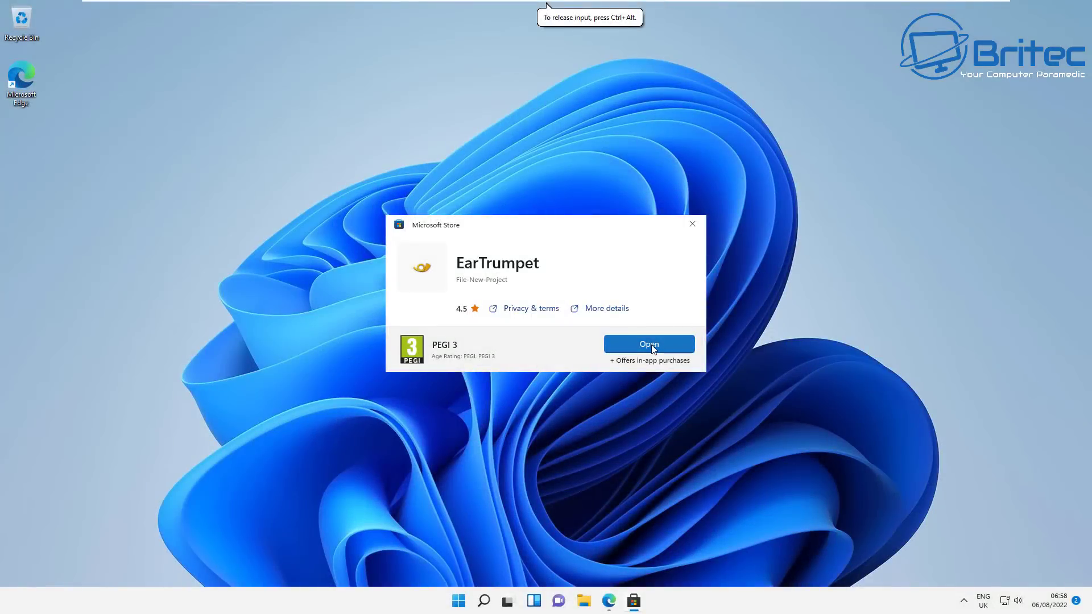
# Launch EarTrumpet, close the Store dialog, and move its icon from overflow onto the taskbar
pyautogui.click(652, 345)
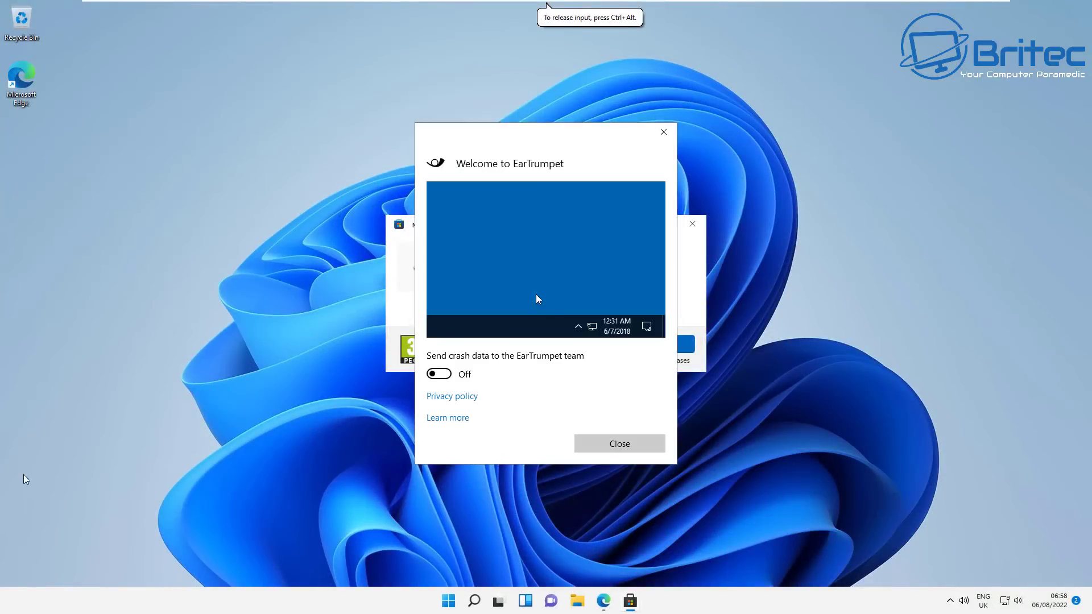
pyautogui.click(691, 224)
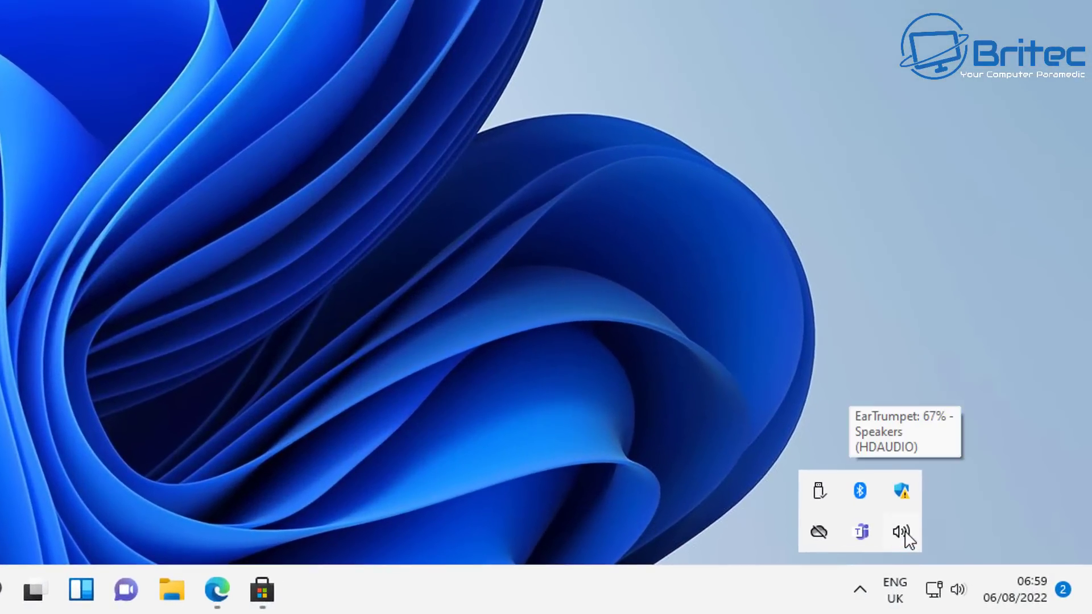
pyautogui.moveTo(905, 534); pyautogui.dragTo(922, 607)
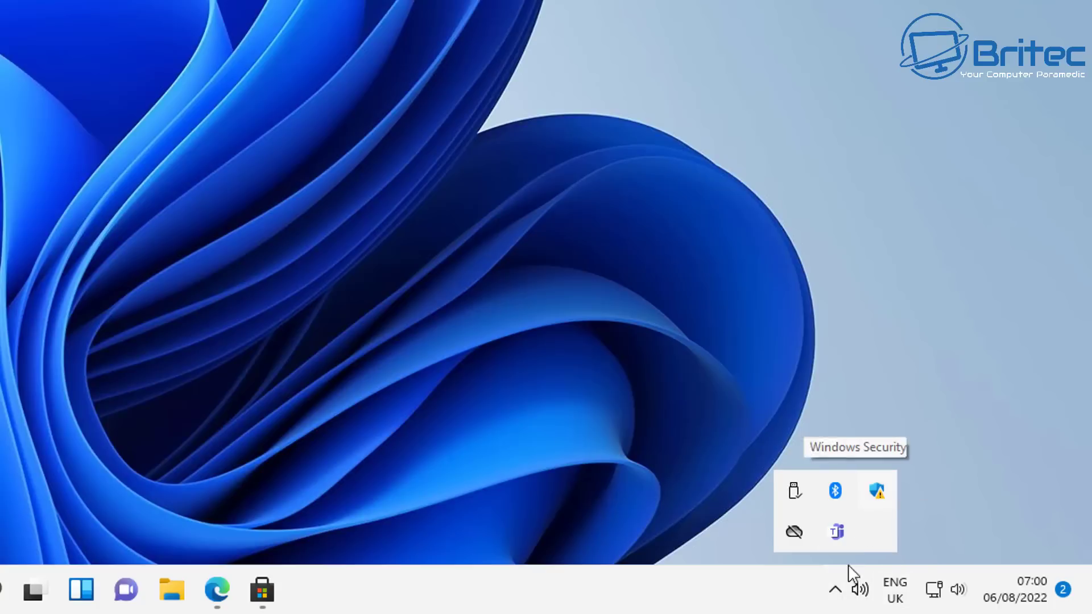
# Compare EarTrumpet's Speakers volume flyout with Windows' quick settings volume, ending on EarTrumpet's mixer
pyautogui.click(860, 595)
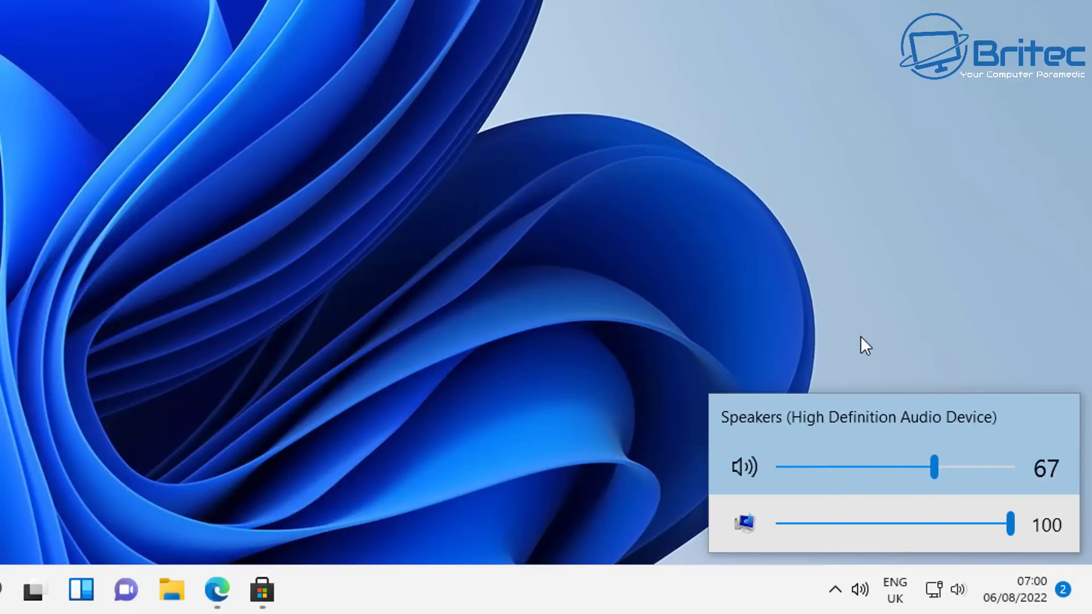
pyautogui.click(952, 595)
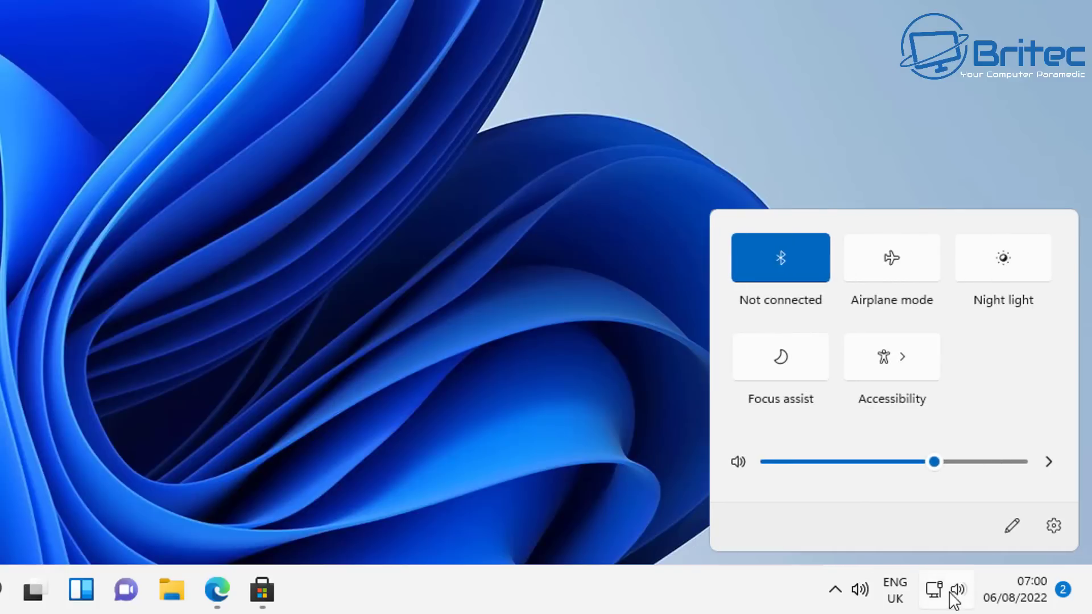
pyautogui.click(856, 591)
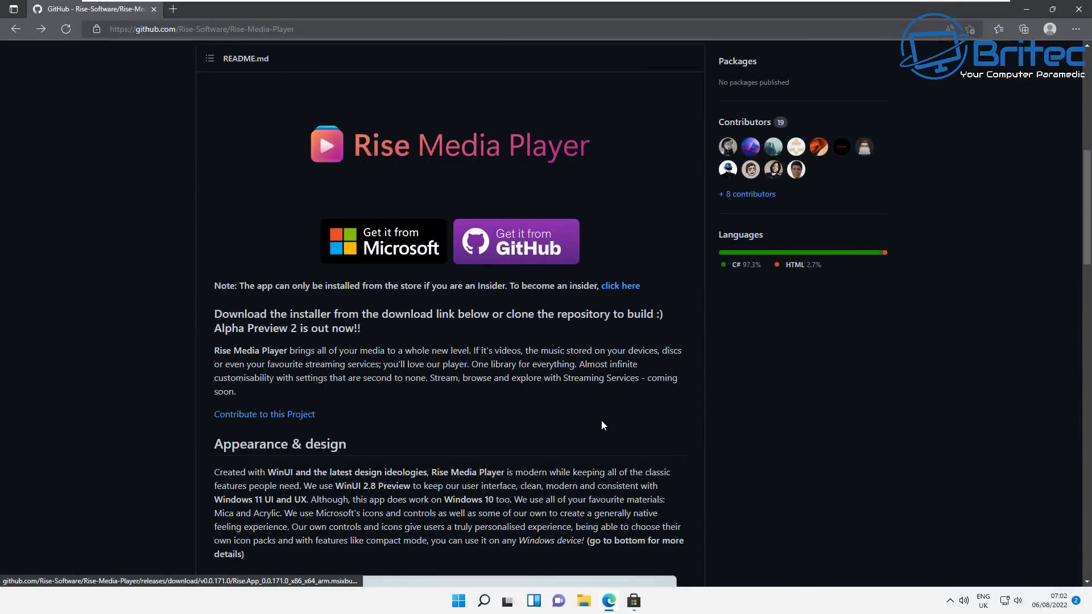
# Scroll down through the Rise Media Player README on GitHub
pyautogui.scroll(-4, 603, 426)
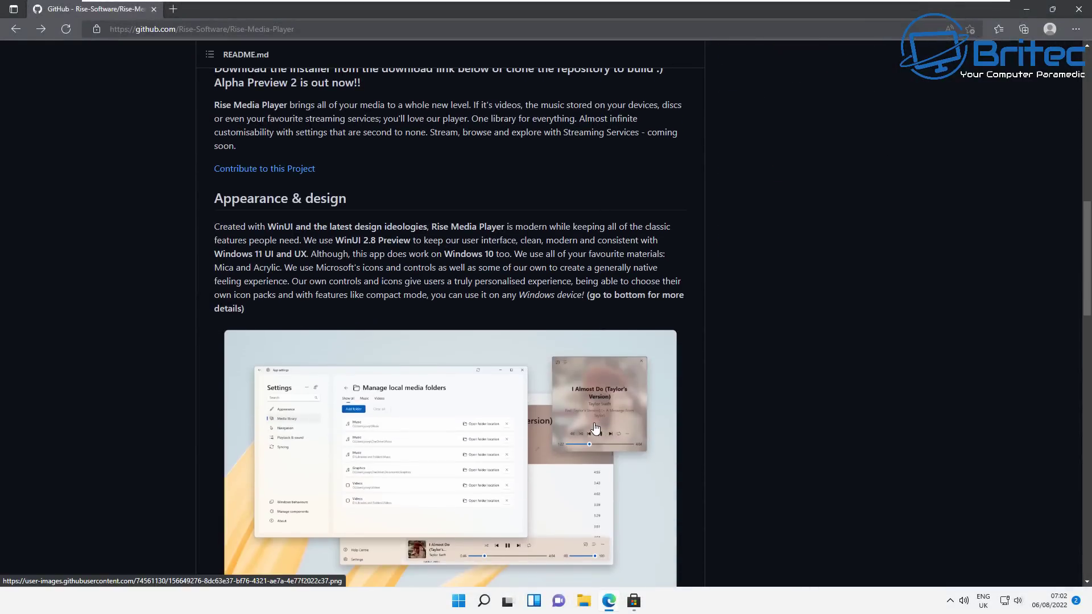
pyautogui.scroll(-9, 595, 427)
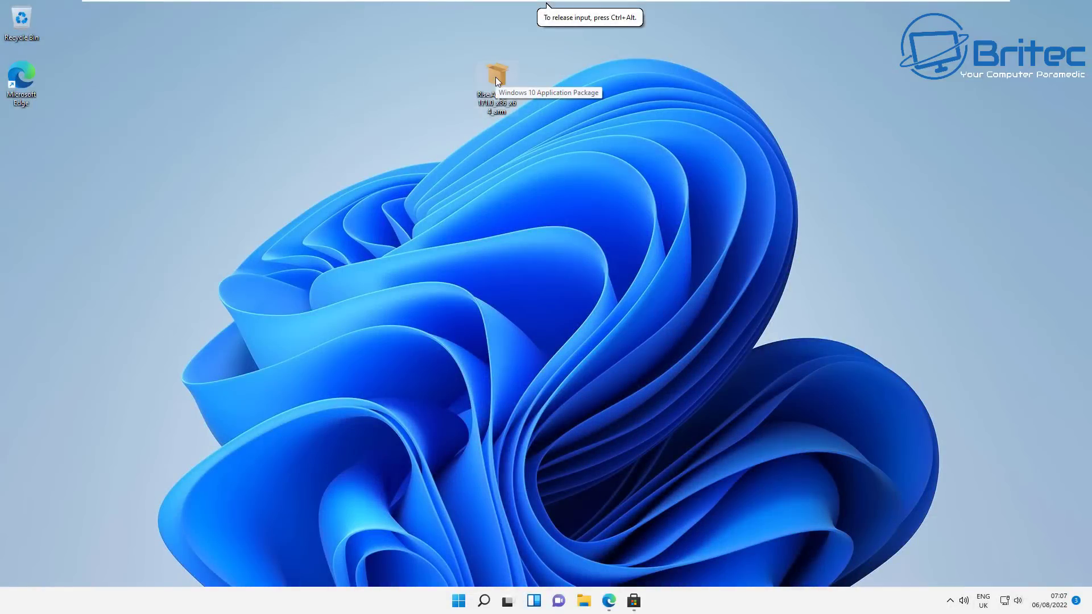
pyautogui.doubleClick(496, 77)
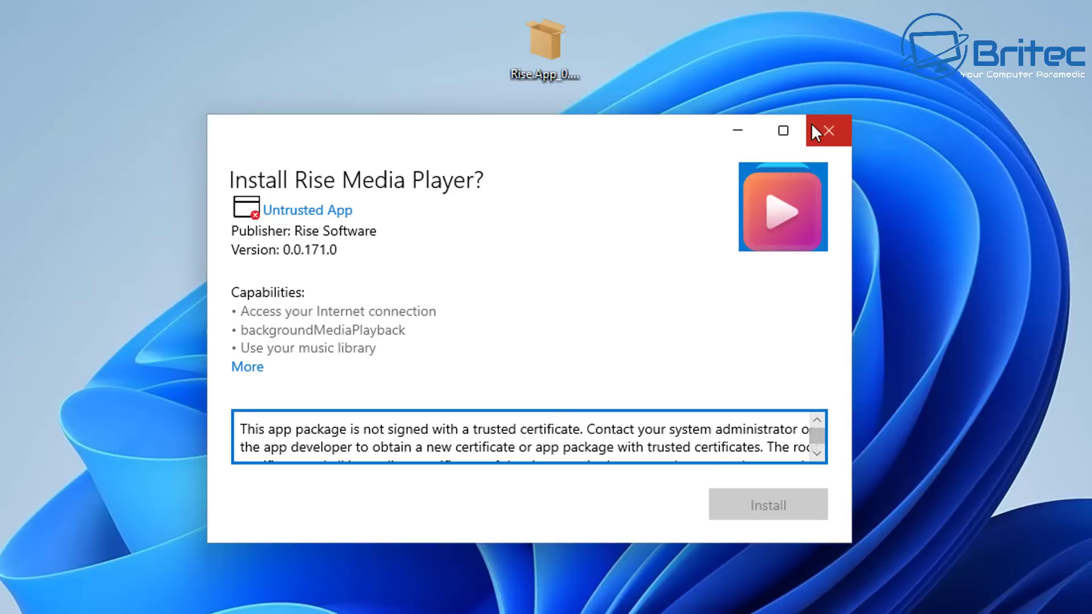
pyautogui.scroll(-1, 703, 430)
pyautogui.scroll(-1, 703, 429)
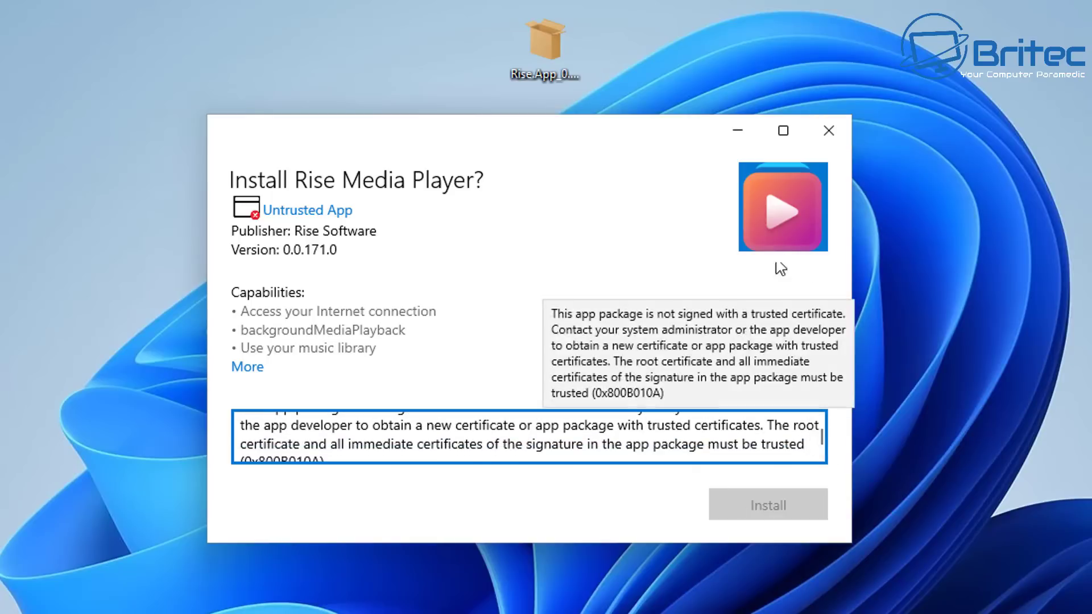
pyautogui.click(828, 130)
# Open the Rise package's Digital Signatures properties, the signer's details, and its certificate
pyautogui.rightClick(541, 39)
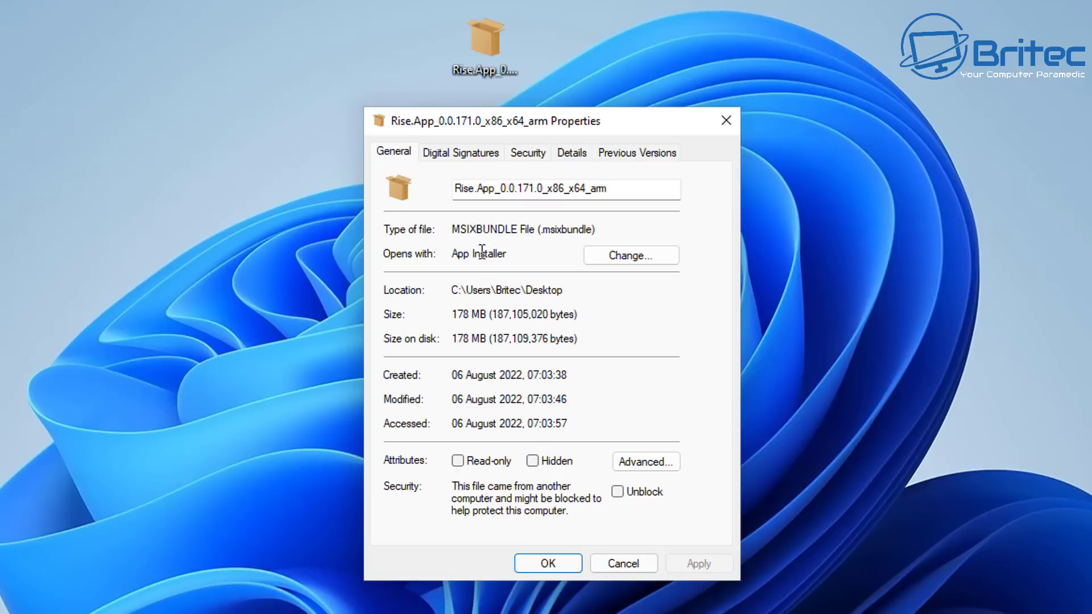
pyautogui.click(464, 155)
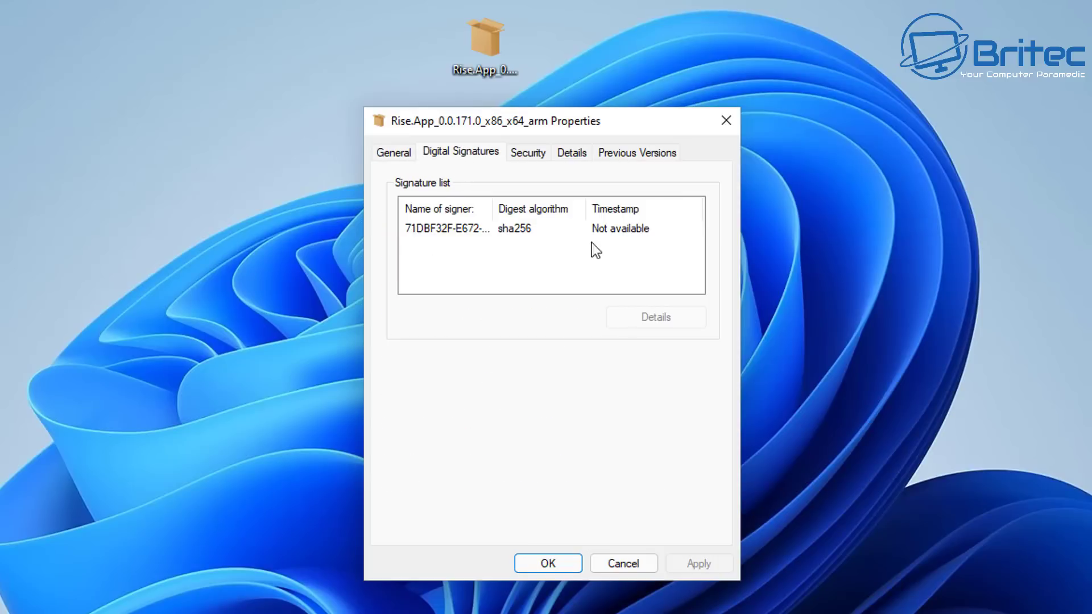
pyautogui.click(477, 228)
pyautogui.click(650, 319)
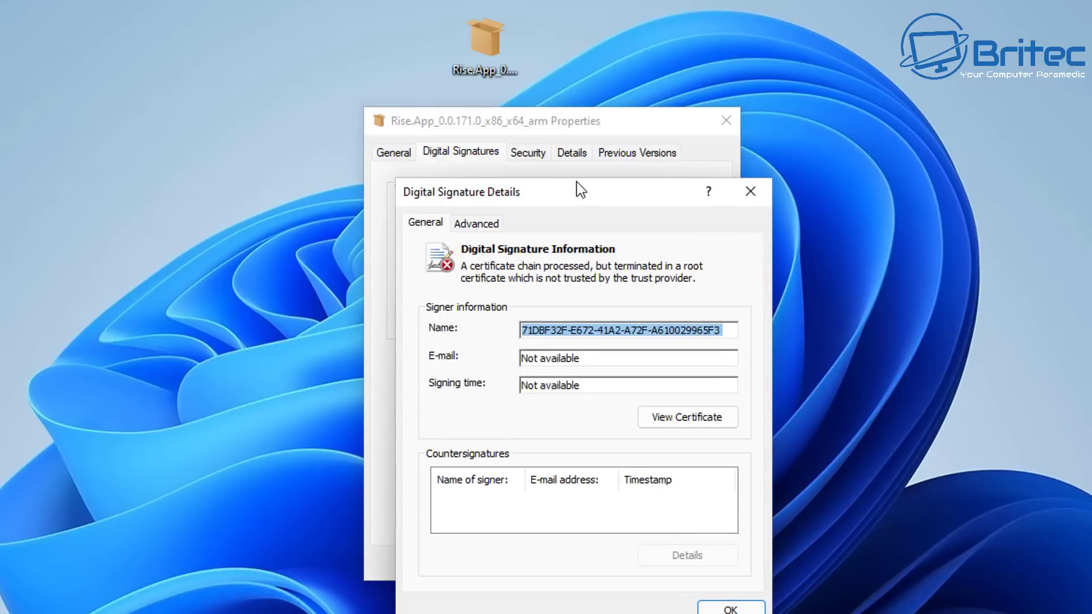
pyautogui.moveTo(575, 171)
pyautogui.mouseDown()
pyautogui.moveTo(539, 153)
pyautogui.moveTo(548, 148)
pyautogui.mouseUp()
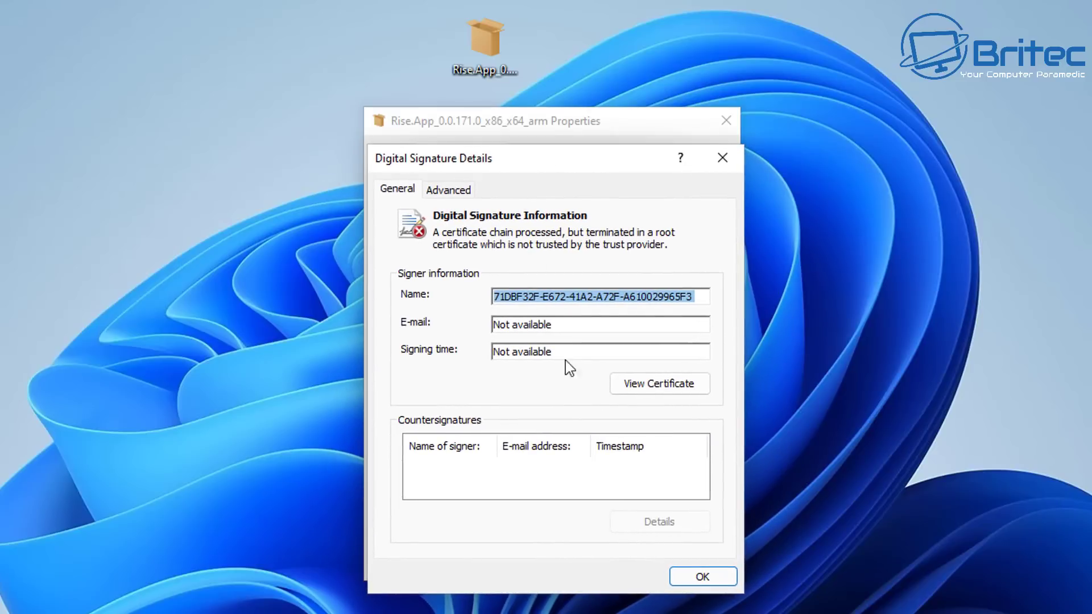
pyautogui.click(650, 385)
pyautogui.moveTo(588, 224)
pyautogui.mouseDown()
pyautogui.moveTo(545, 189)
pyautogui.moveTo(557, 157)
pyautogui.mouseUp()
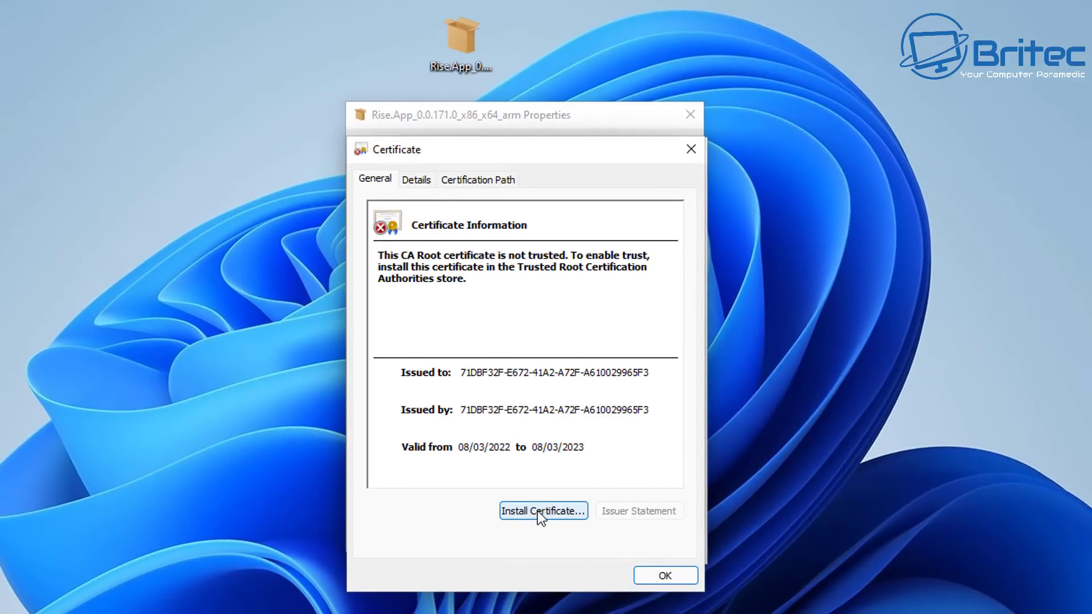
# Start importing the Rise signer certificate for the Local Machine, granting administrator permission
pyautogui.click(538, 511)
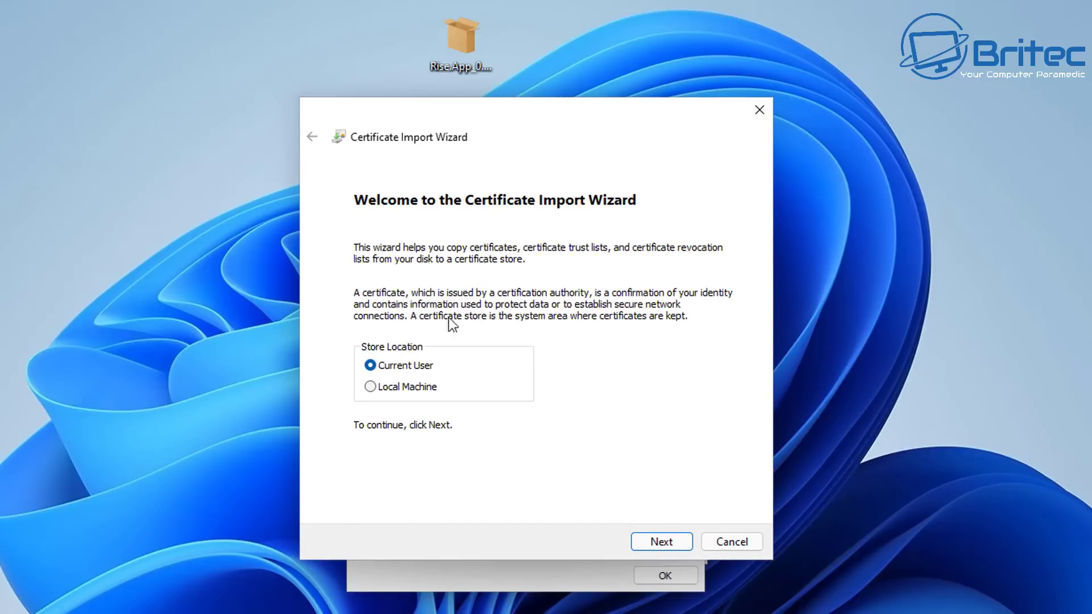
pyautogui.click(390, 390)
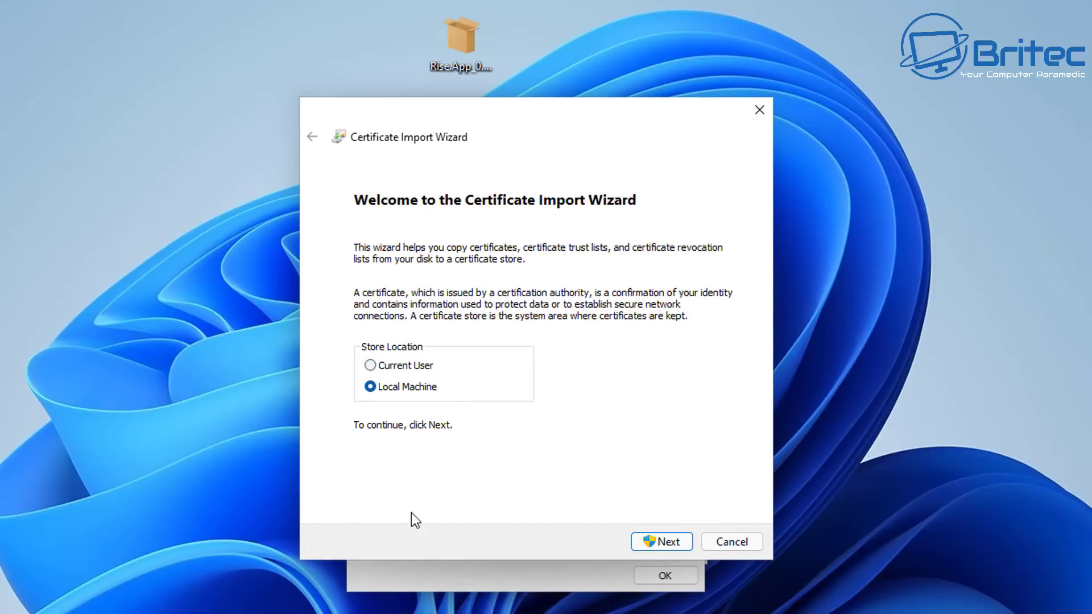
pyautogui.click(673, 542)
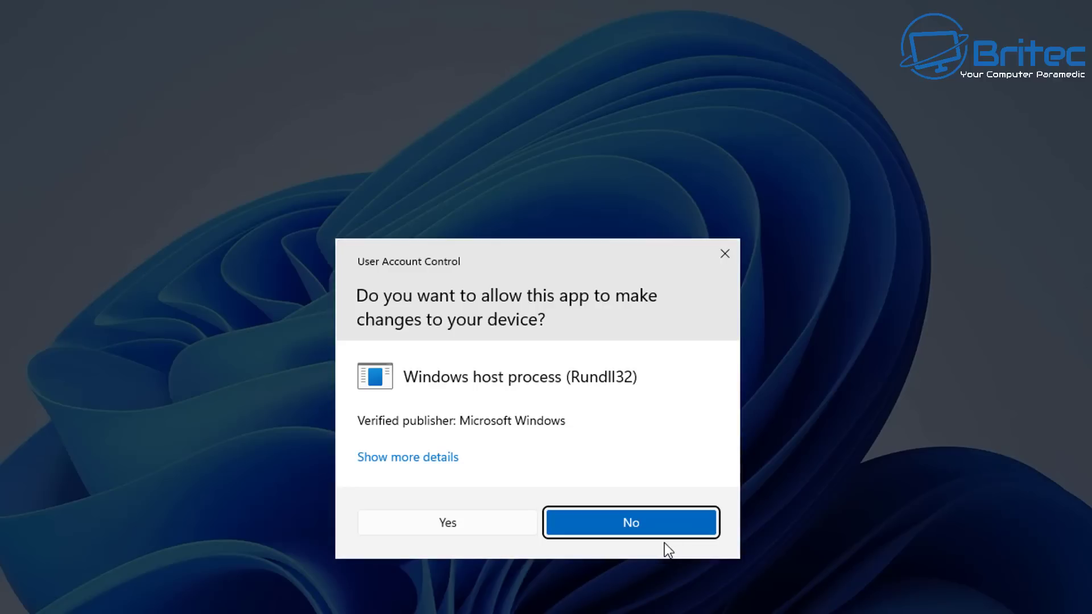
pyautogui.click(473, 518)
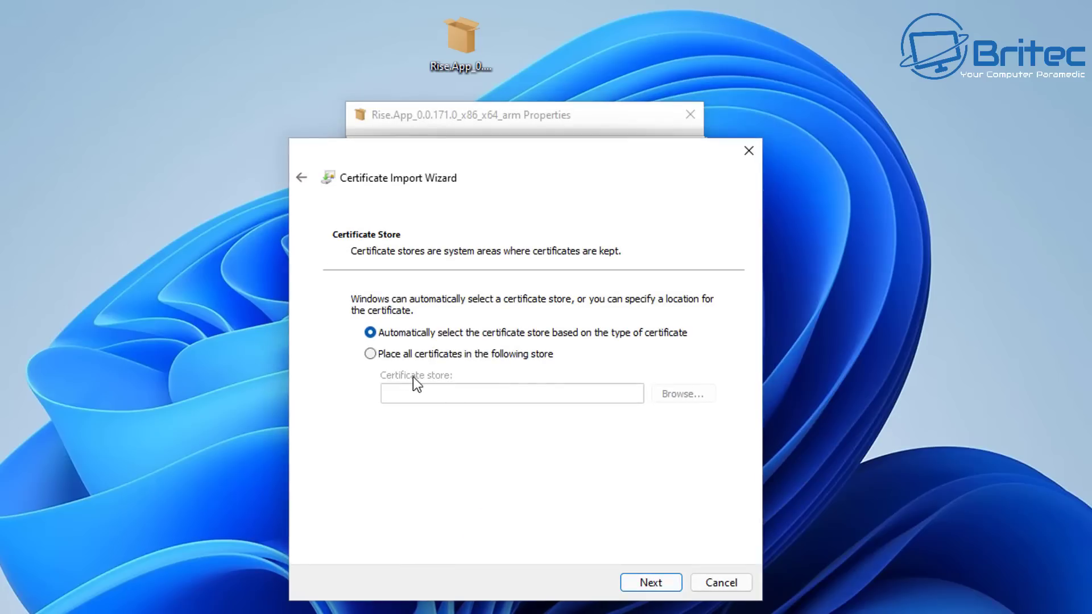
# Place the certificate in the Trusted People store, finish the import, and dismiss the confirmation
pyautogui.click(371, 353)
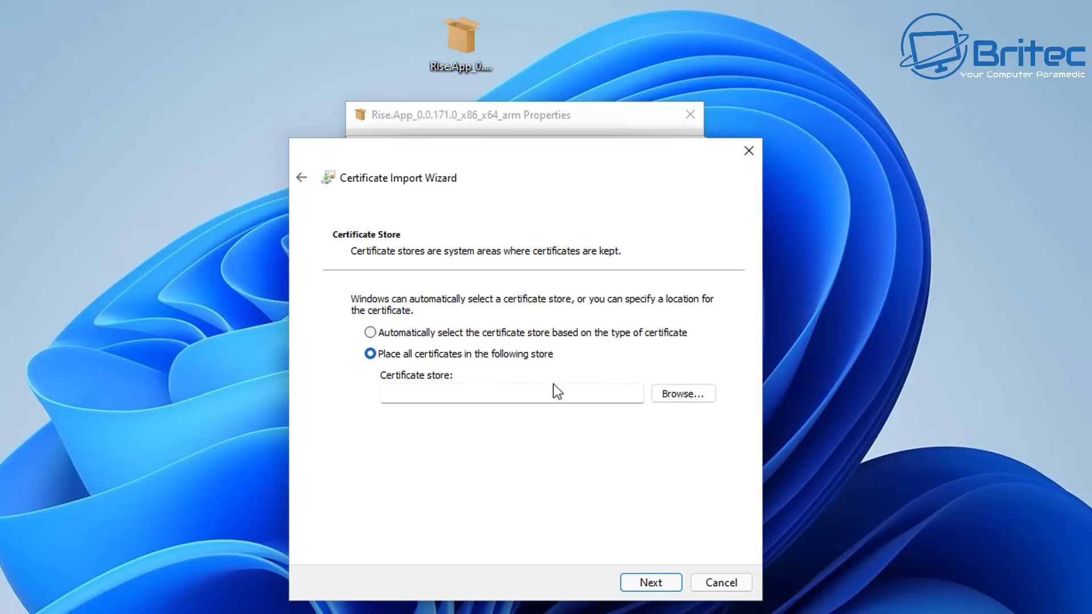
pyautogui.click(691, 394)
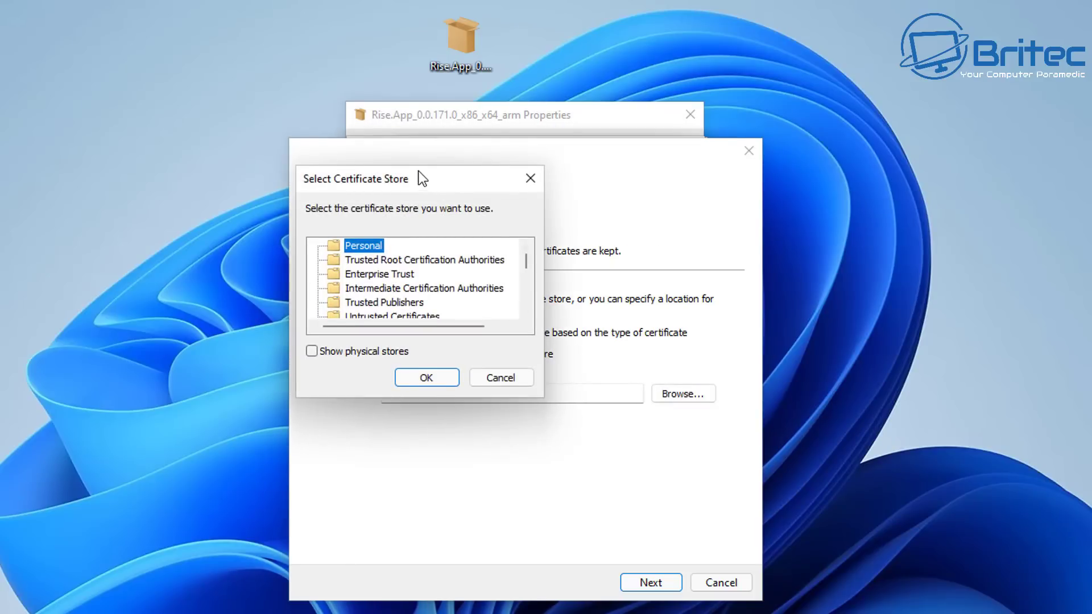
pyautogui.moveTo(419, 176); pyautogui.dragTo(527, 218)
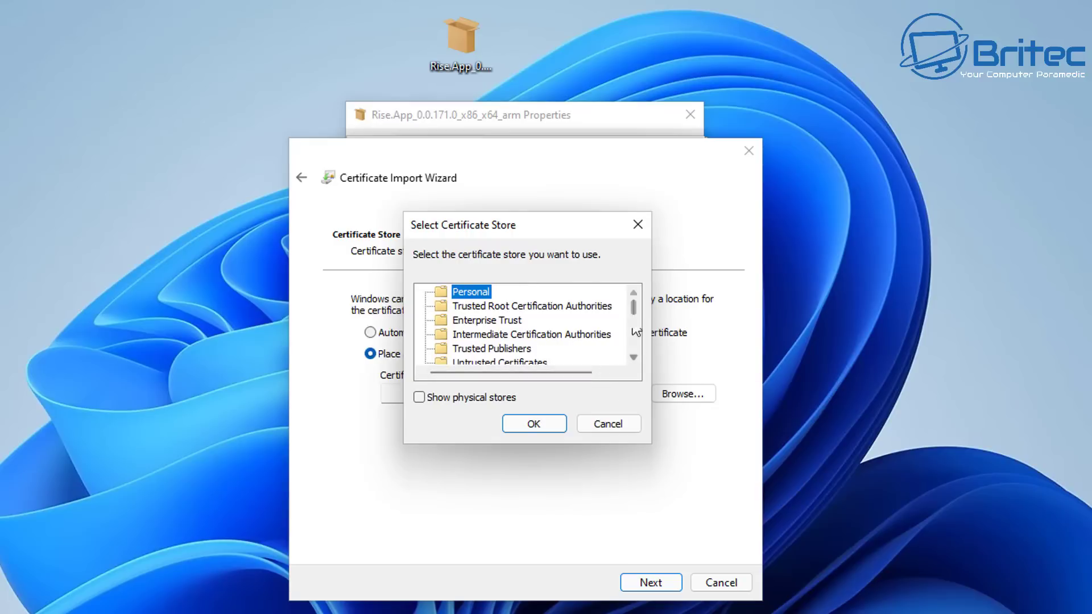
pyautogui.click(633, 356)
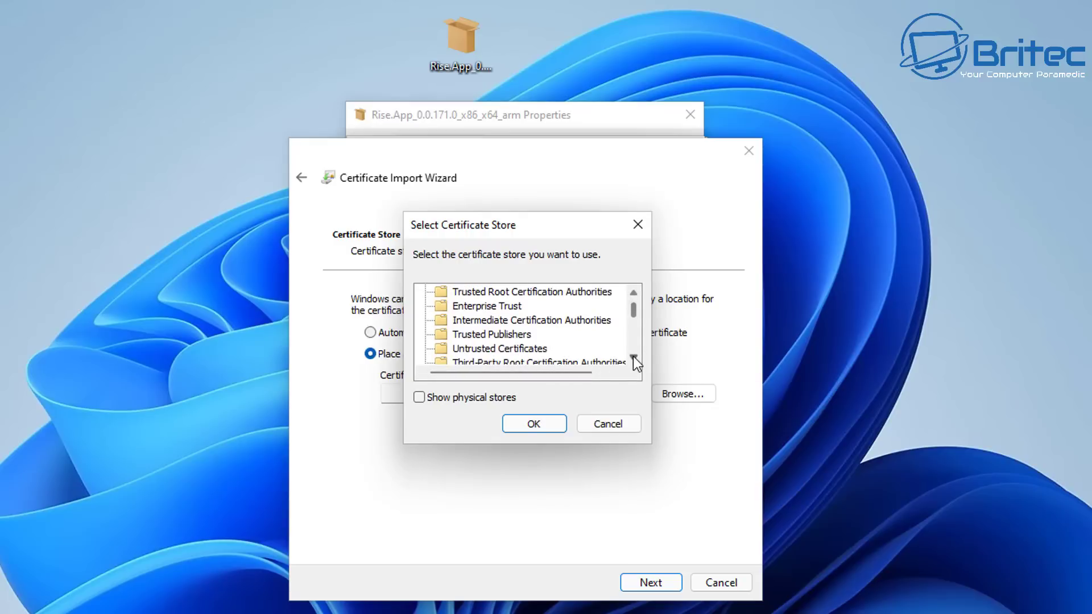
pyautogui.click(634, 356)
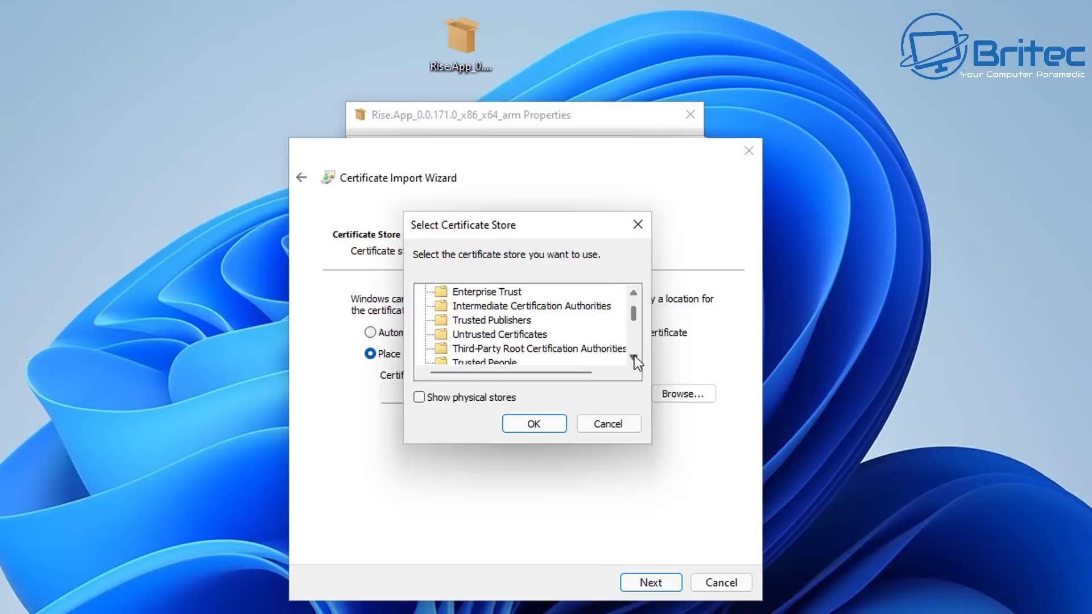
pyautogui.click(634, 357)
pyautogui.click(634, 357)
pyautogui.click(487, 334)
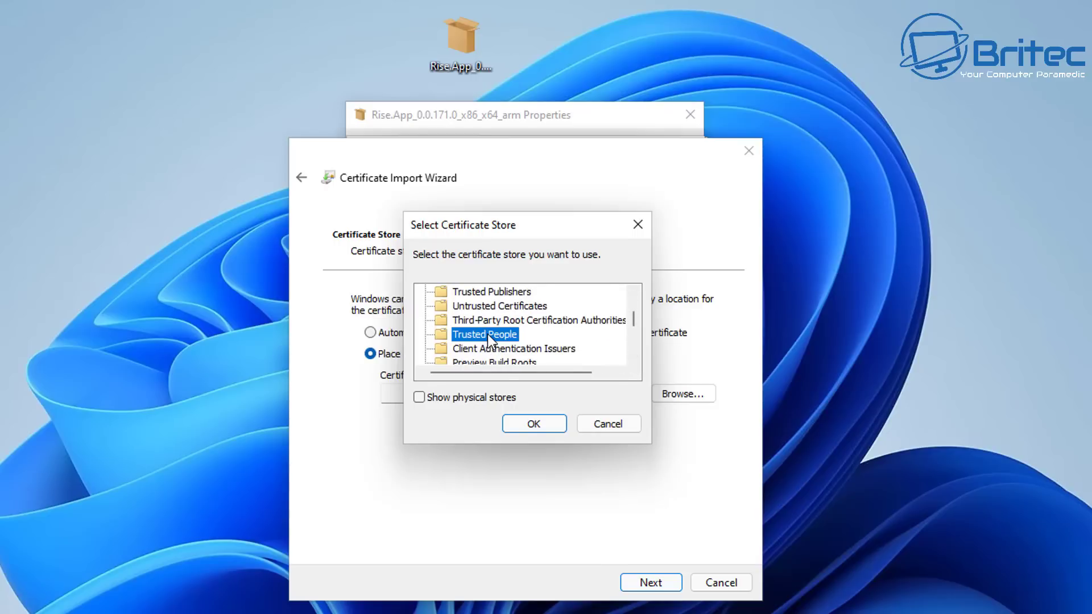
pyautogui.click(534, 424)
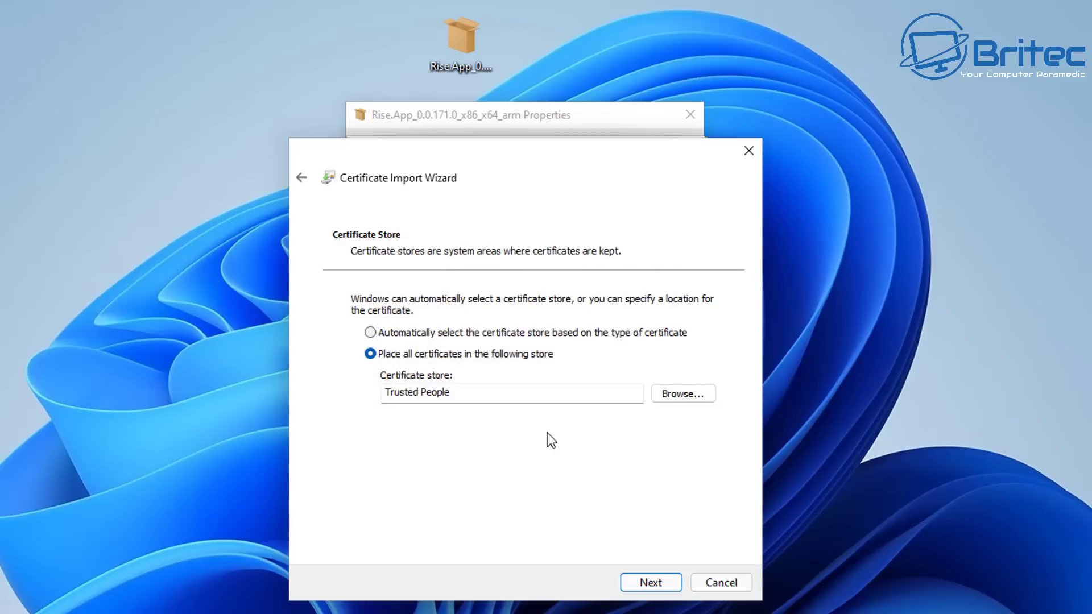
pyautogui.click(651, 587)
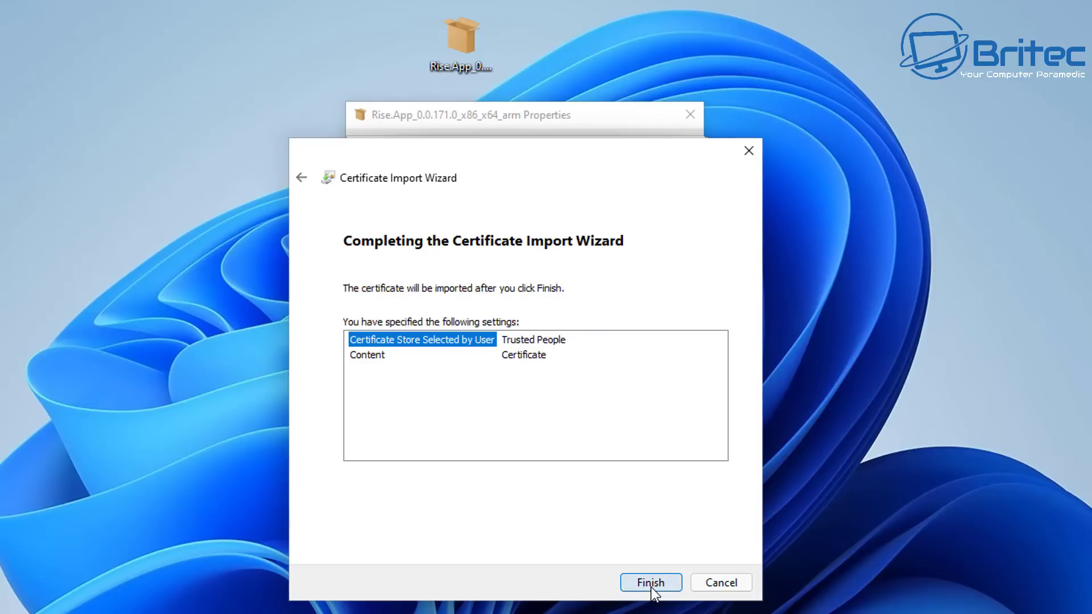
pyautogui.click(651, 584)
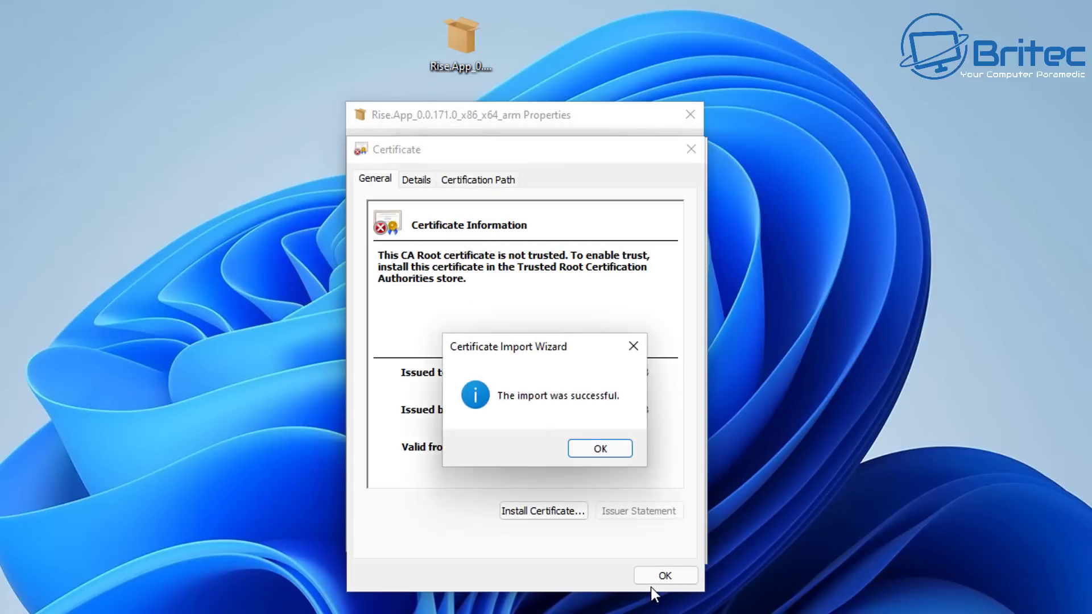
pyautogui.click(600, 448)
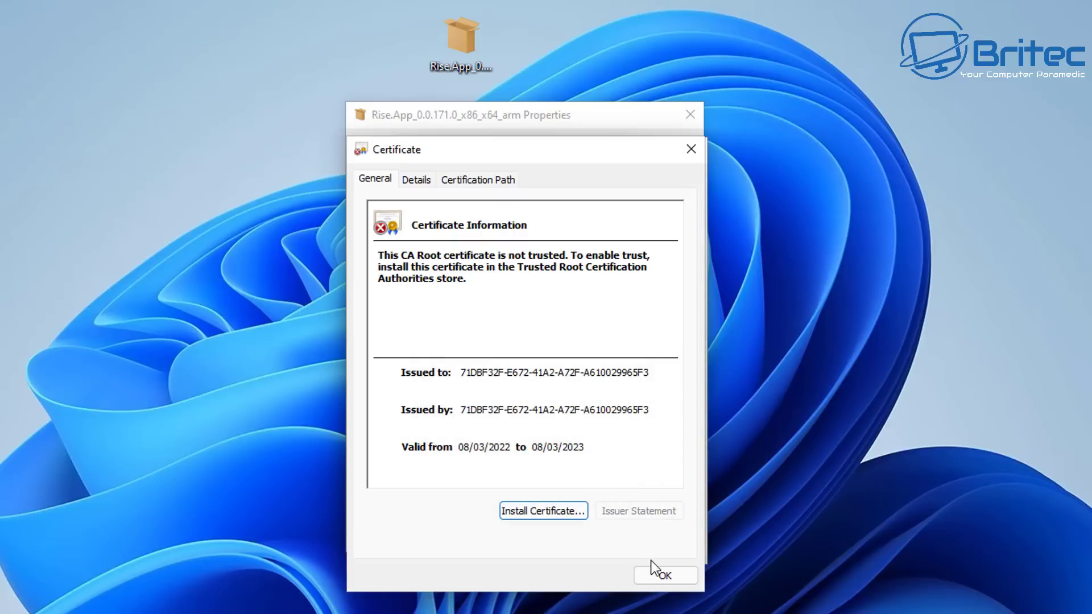
# Close the certificate and signature dialogs and install Rise Media Player 0.0.171.0
pyautogui.click(665, 578)
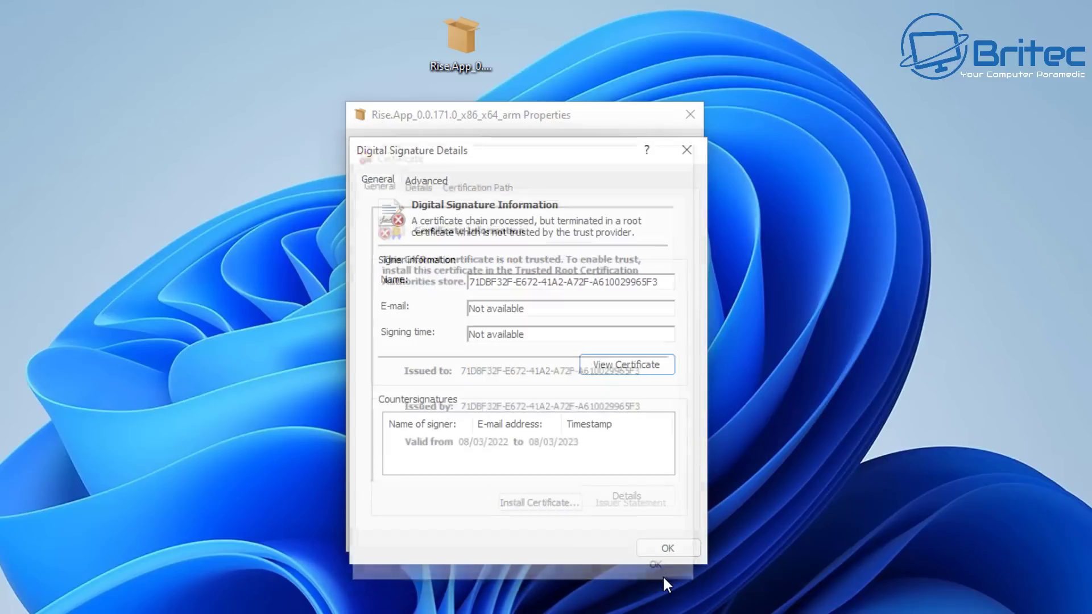
pyautogui.click(658, 546)
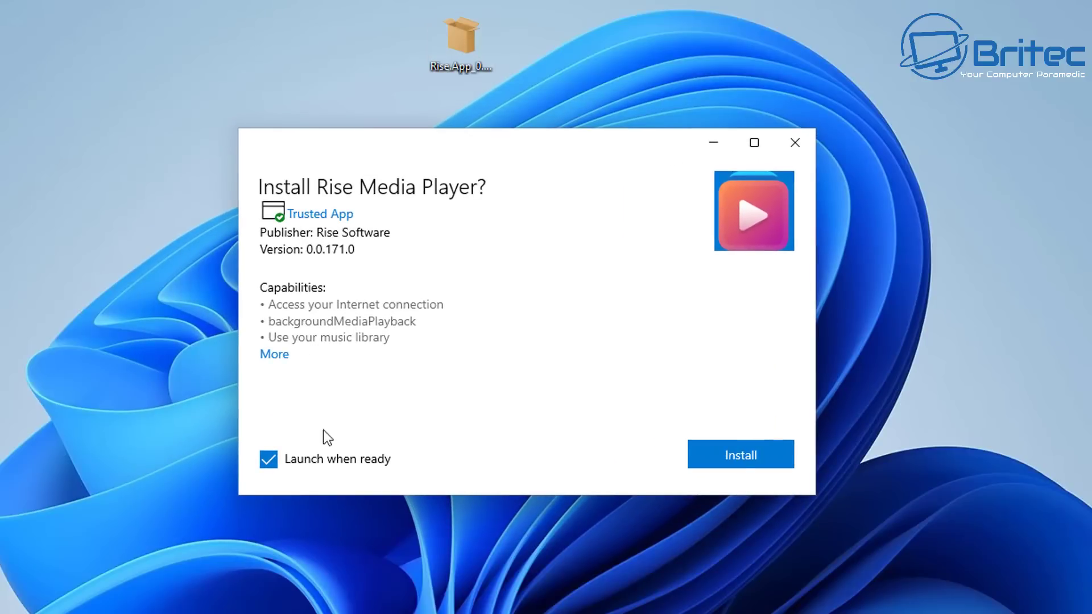
pyautogui.click(742, 459)
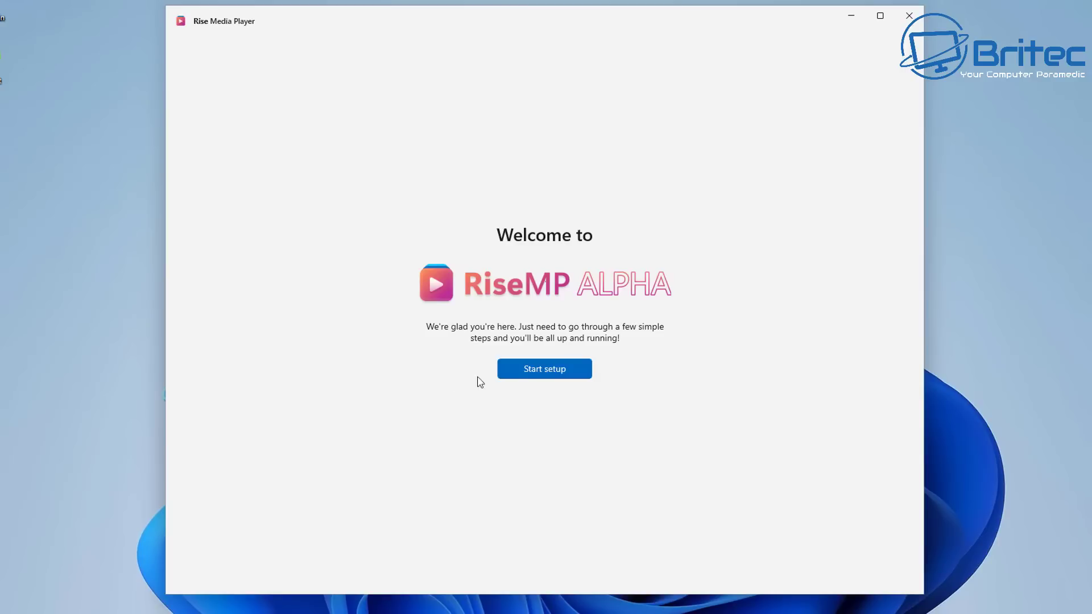
# Start Rise setup, accept the terms, skip the account, and keep default media folders and privacy
pyautogui.click(540, 372)
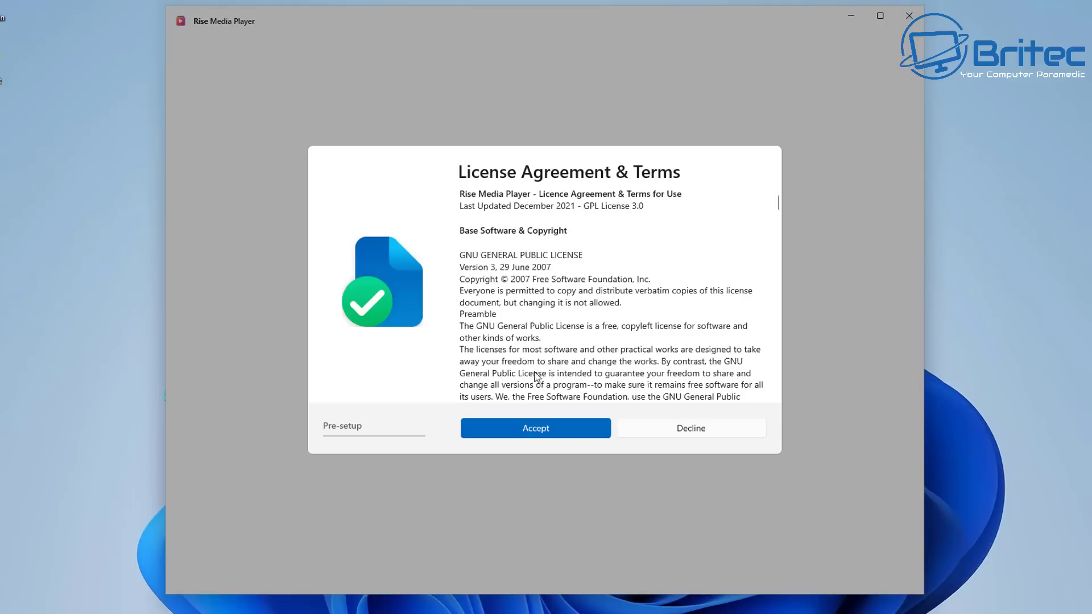
pyautogui.click(516, 436)
pyautogui.click(516, 435)
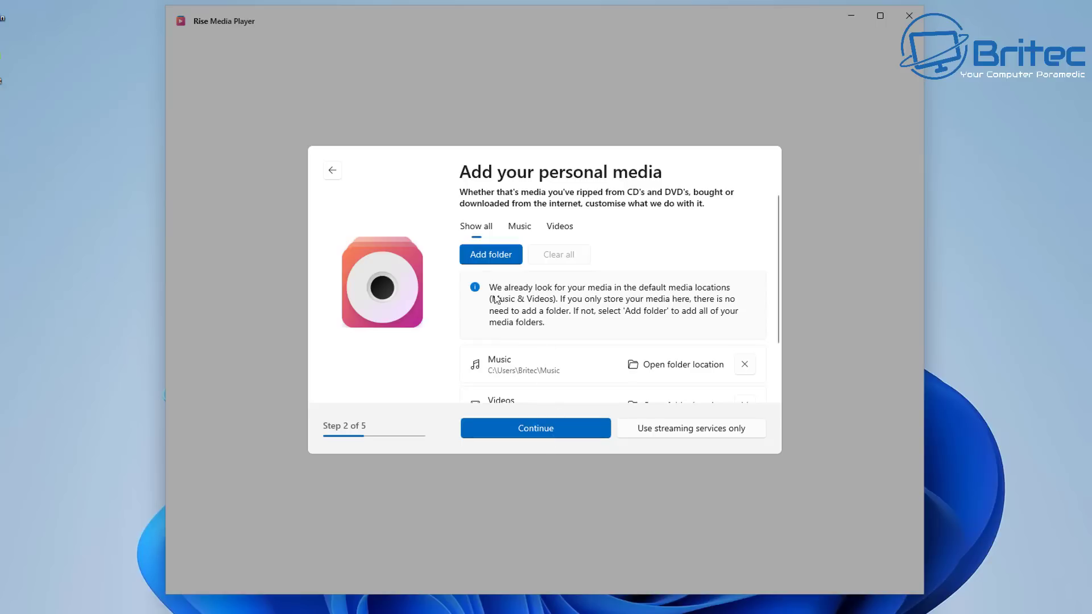
pyautogui.click(511, 437)
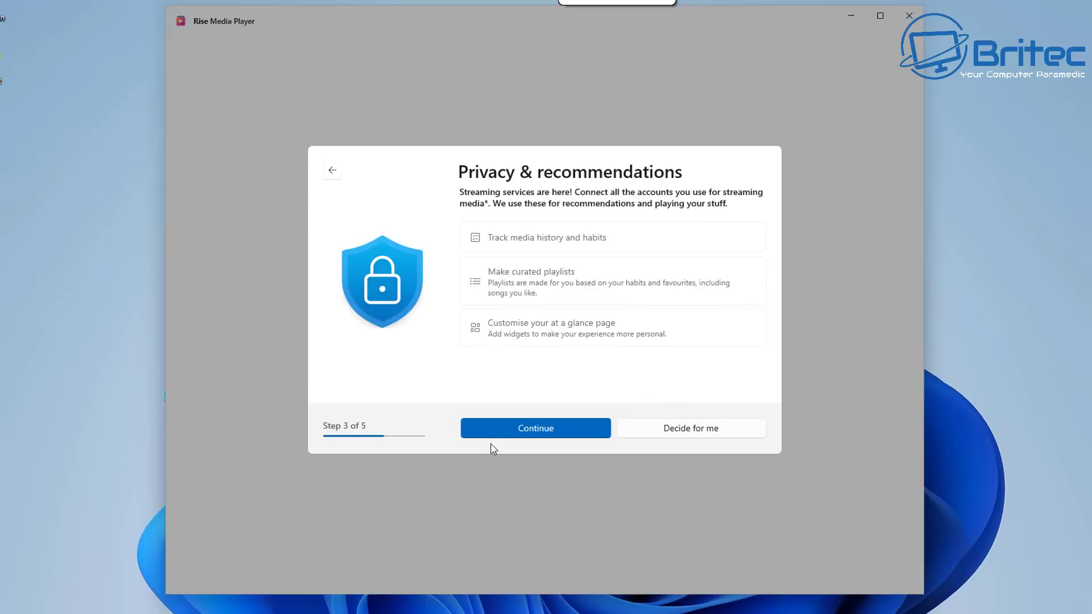
pyautogui.click(504, 427)
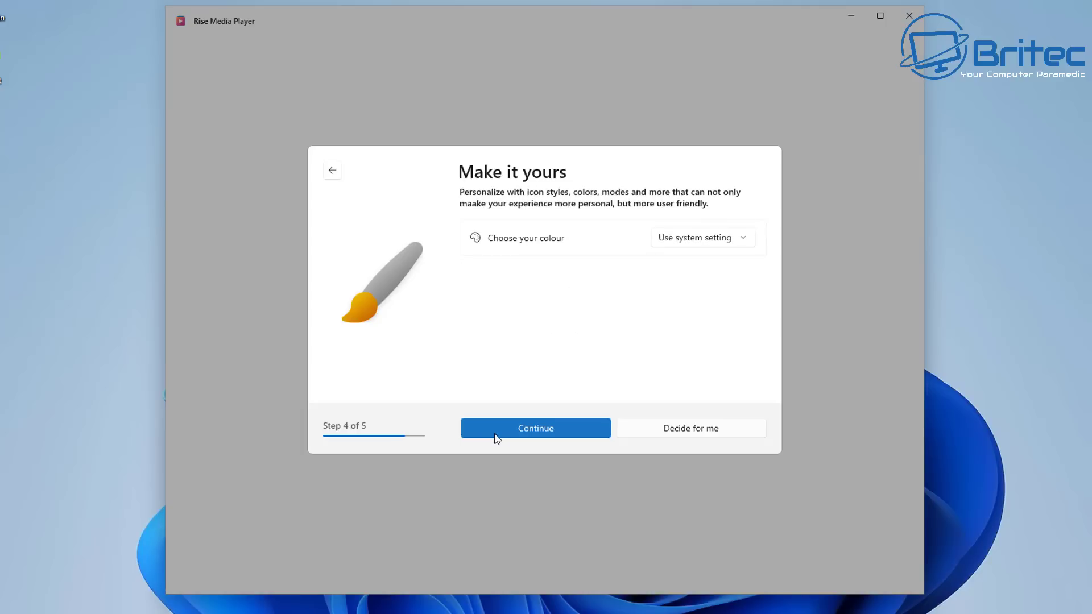
# Keep the colour on Use system setting and finish setup to the At a glance page
pyautogui.click(745, 239)
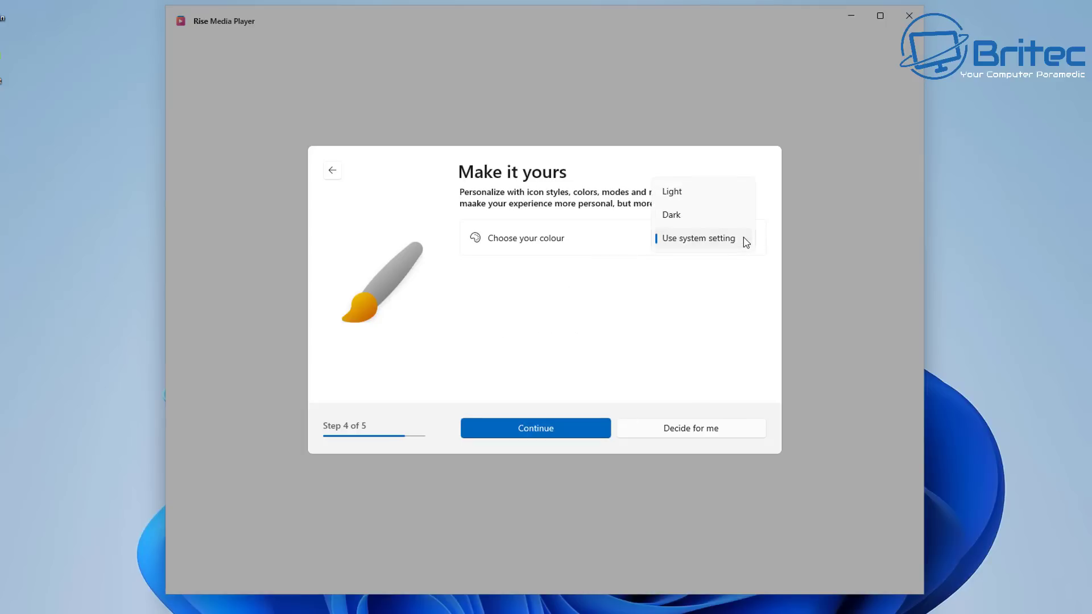
pyautogui.click(667, 273)
pyautogui.click(562, 427)
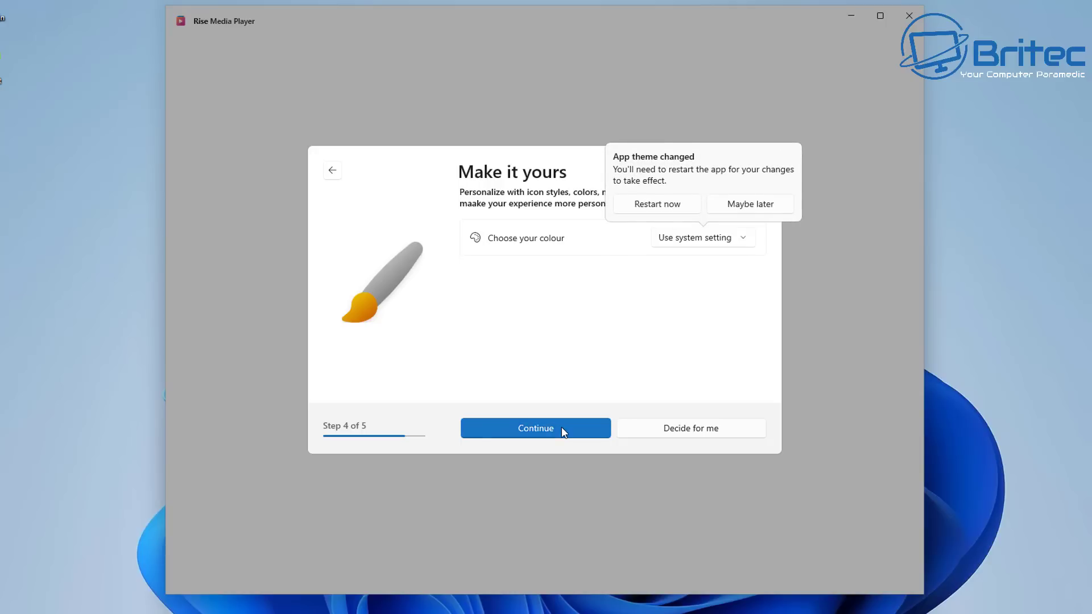
pyautogui.click(542, 430)
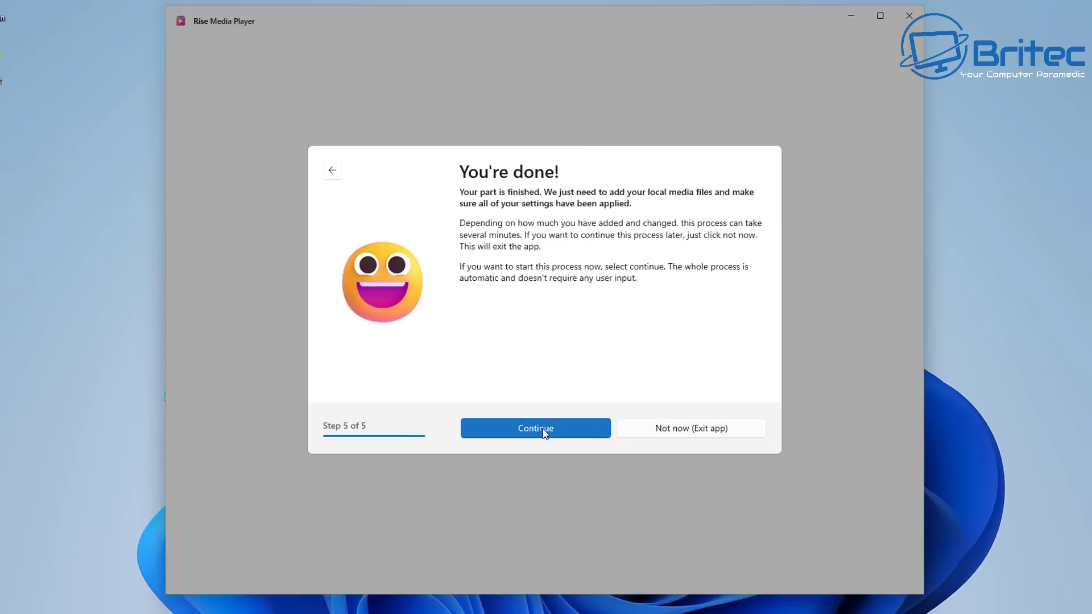
pyautogui.click(544, 434)
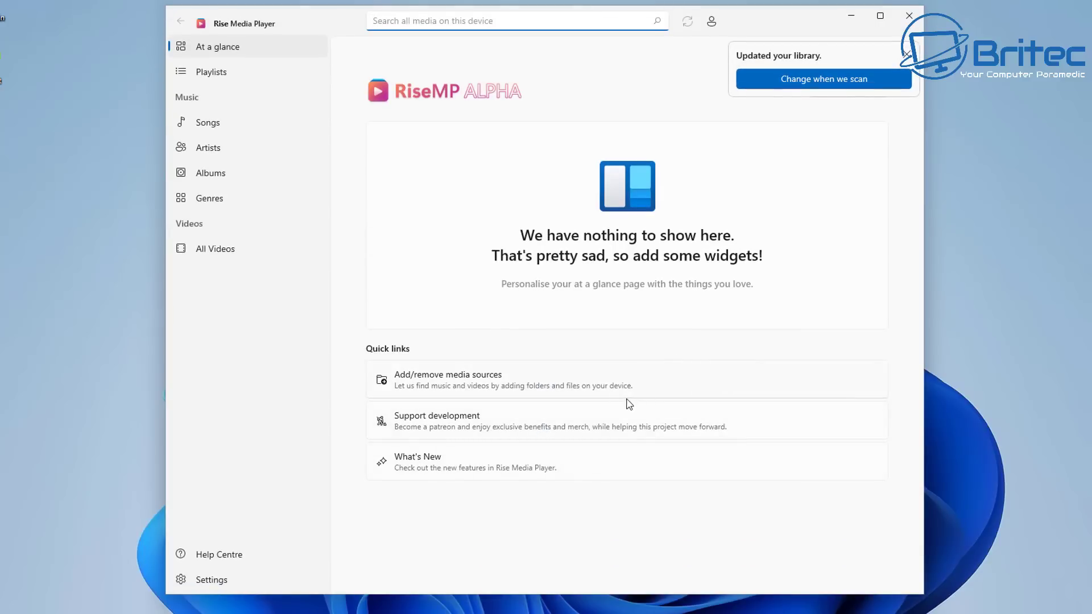
# Set the colour to Dark in Rise Media Player's Appearance settings, postponing the restart
pyautogui.click(905, 55)
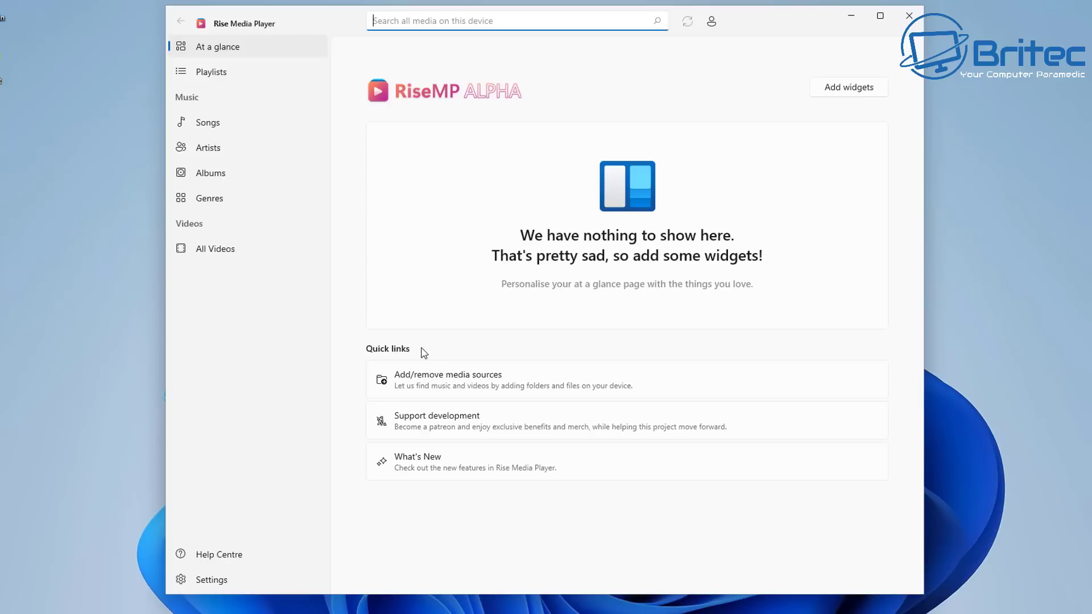
pyautogui.click(211, 586)
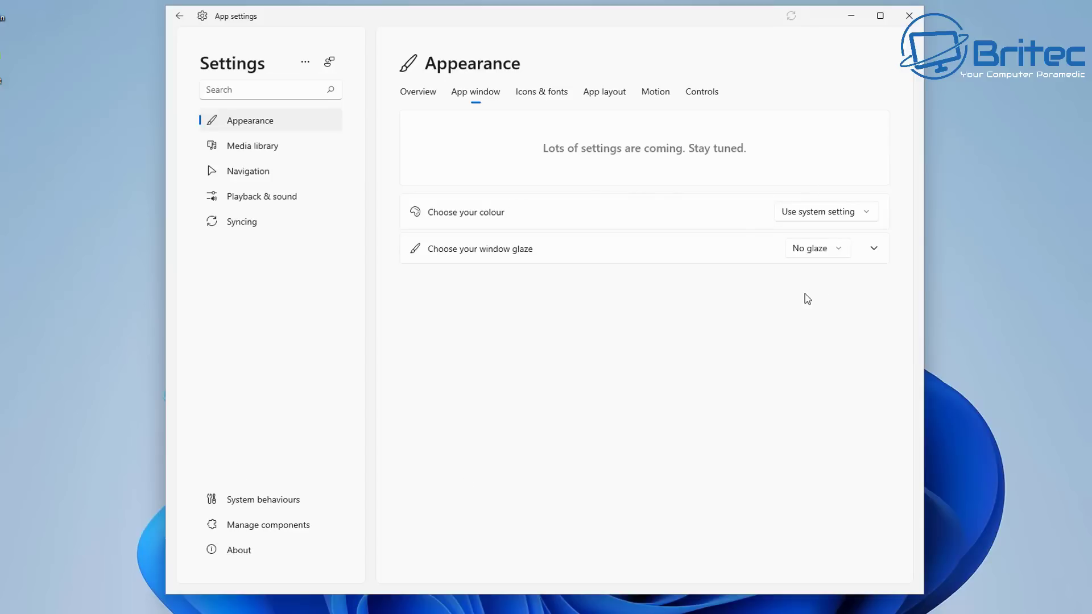
pyautogui.click(865, 212)
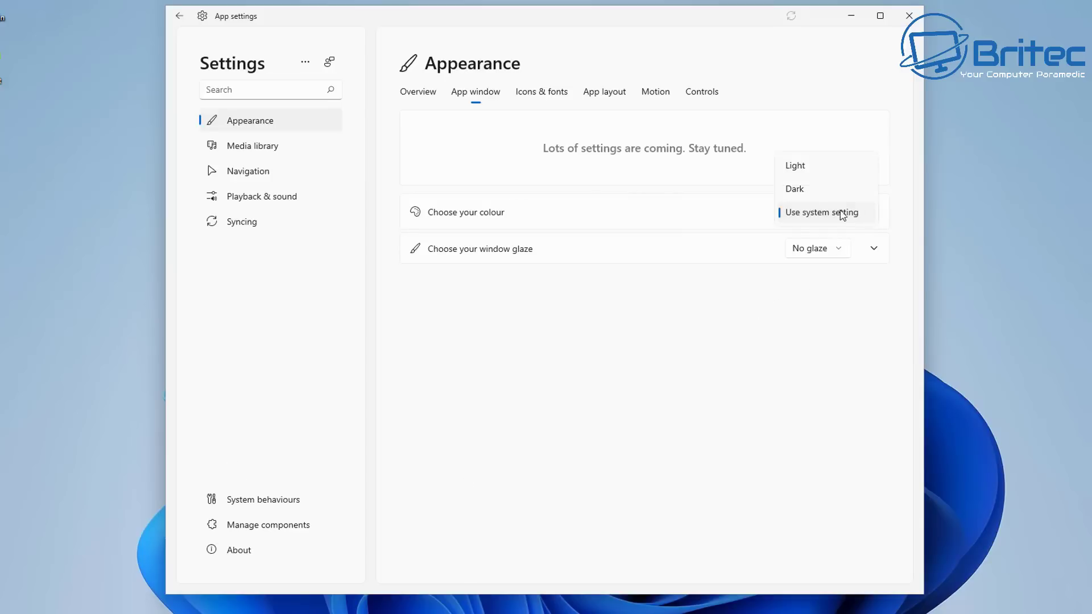
pyautogui.click(794, 189)
pyautogui.click(780, 239)
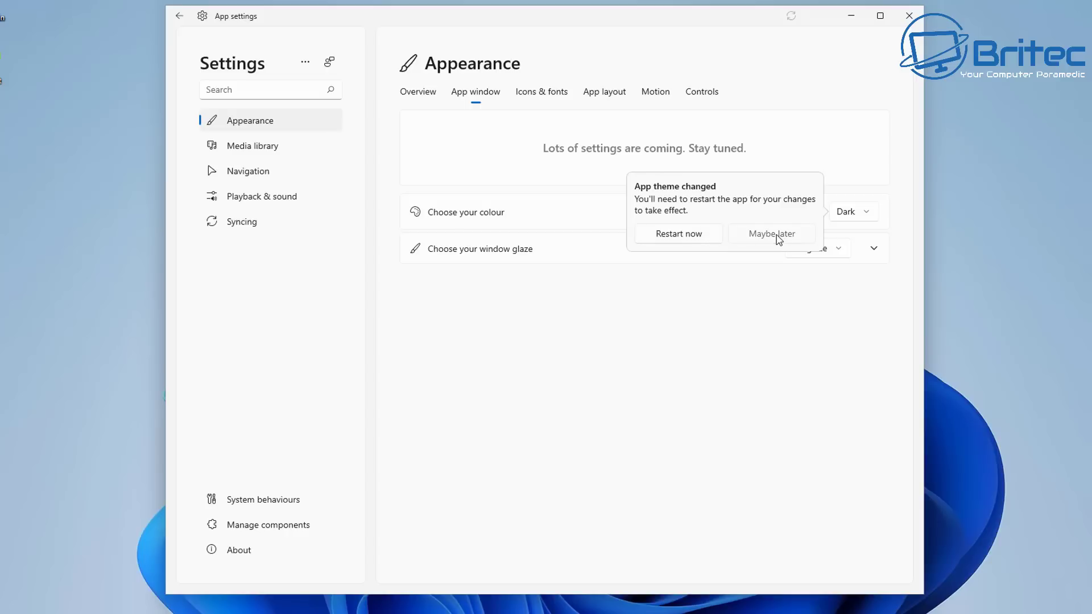
pyautogui.click(867, 218)
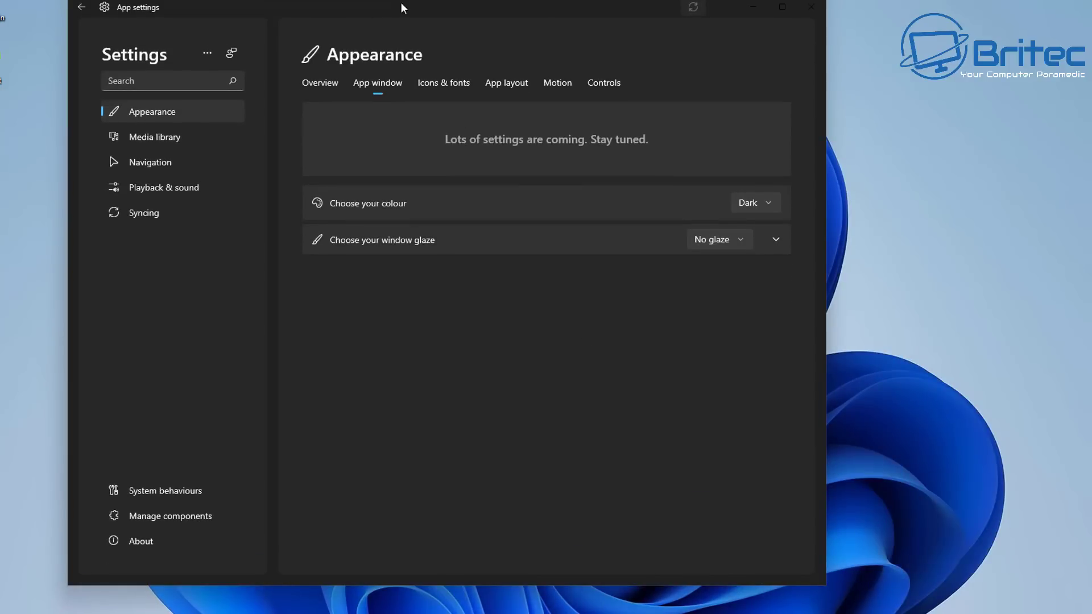
pyautogui.moveTo(401, 4); pyautogui.dragTo(529, 15)
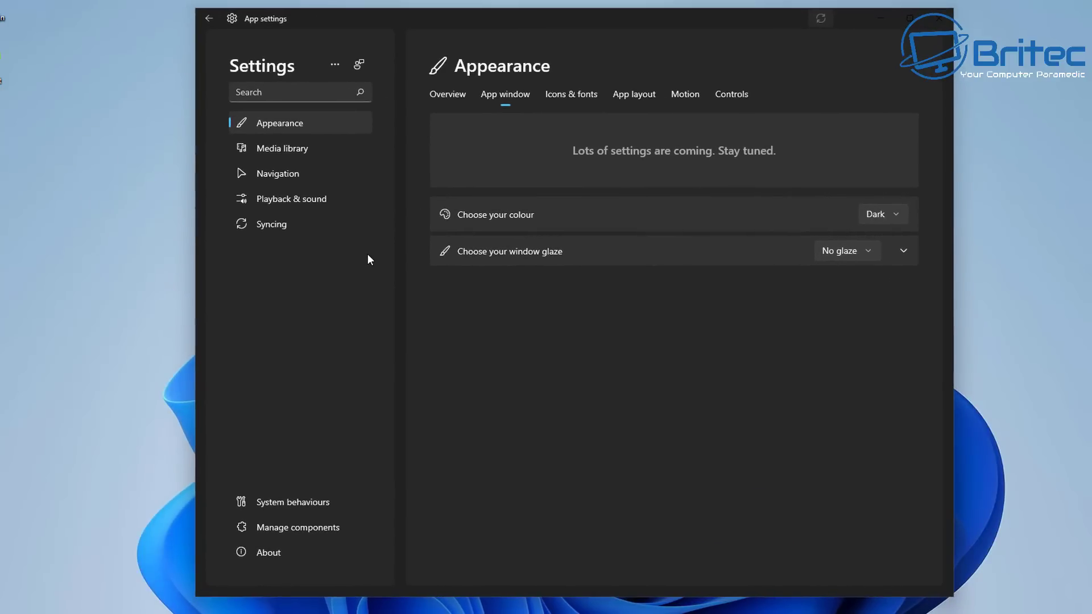
# Set the Navigation icon style to Colourful, then leave Settings for the home page
pyautogui.click(238, 170)
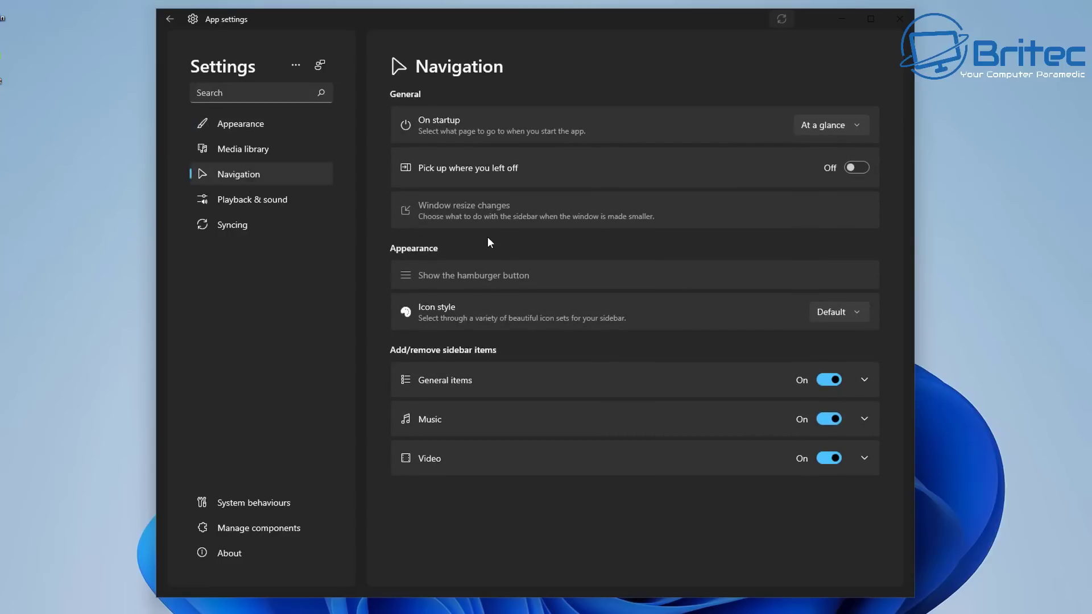
pyautogui.click(865, 314)
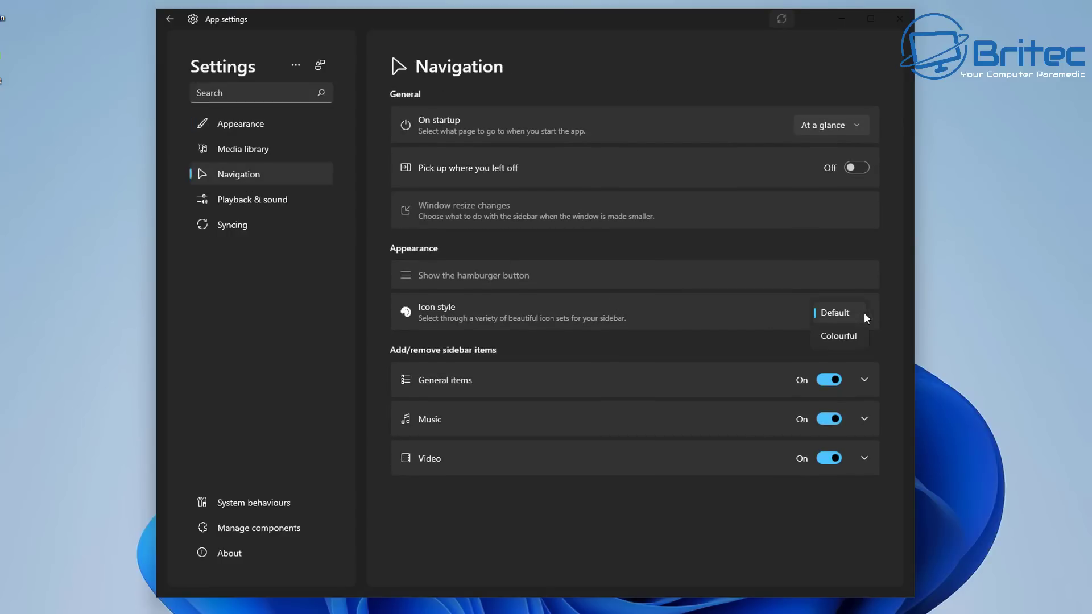
pyautogui.click(845, 340)
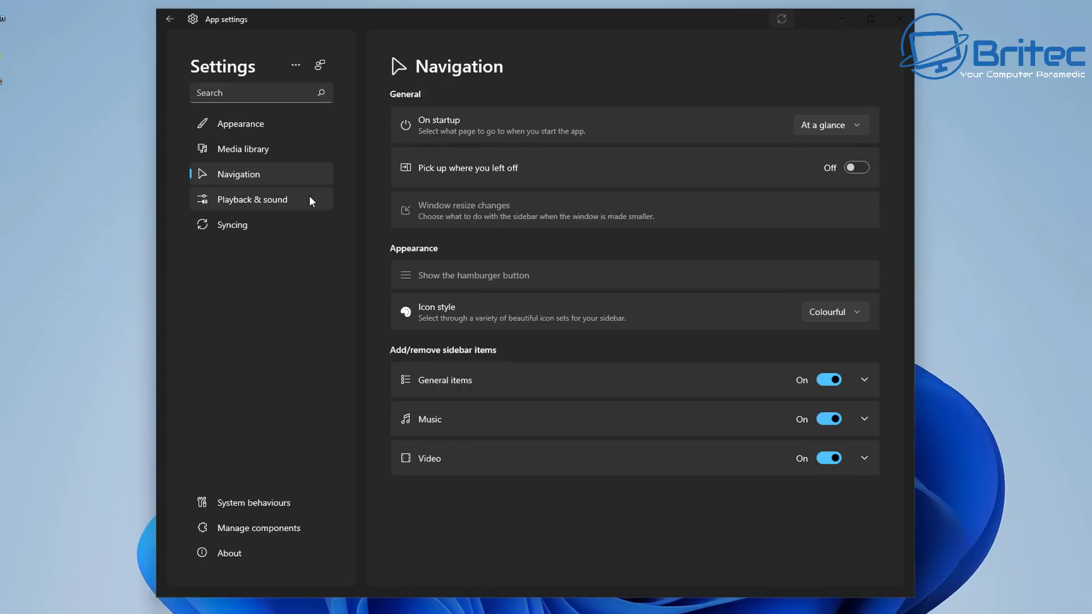
pyautogui.click(267, 126)
pyautogui.click(170, 20)
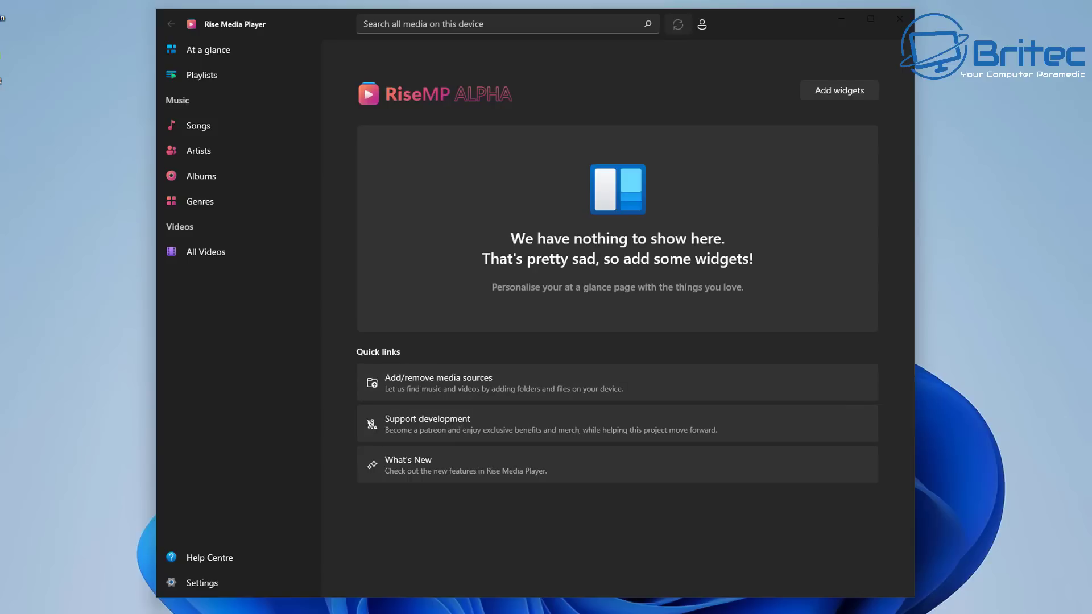
# Browse the Songs, Artists, Albums, Genres and All Videos pages, then cancel Play from URL
pyautogui.click(188, 128)
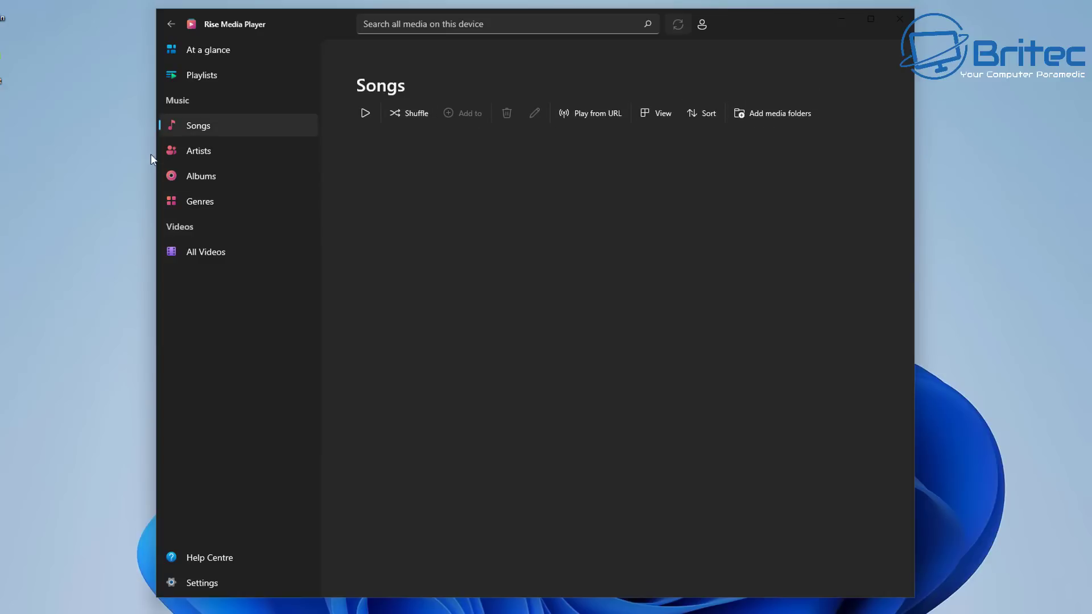
pyautogui.click(193, 153)
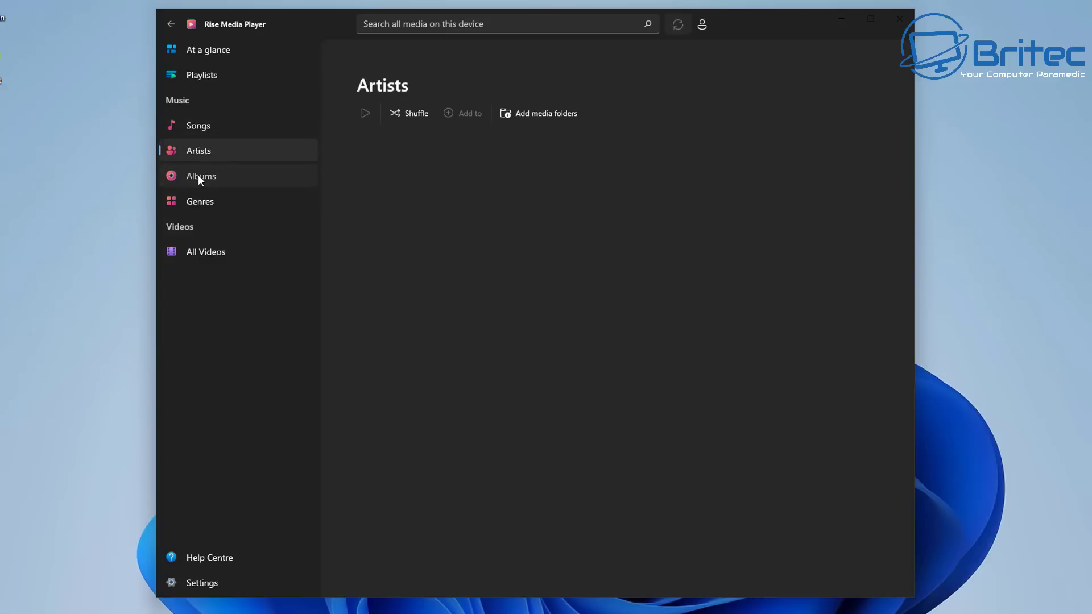
pyautogui.click(198, 177)
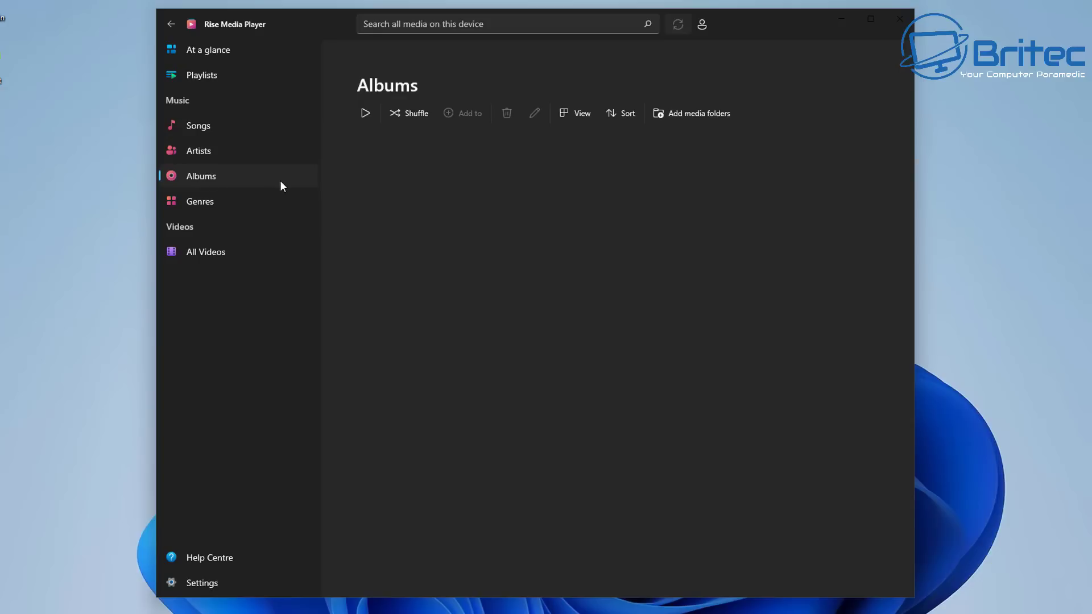
pyautogui.click(197, 194)
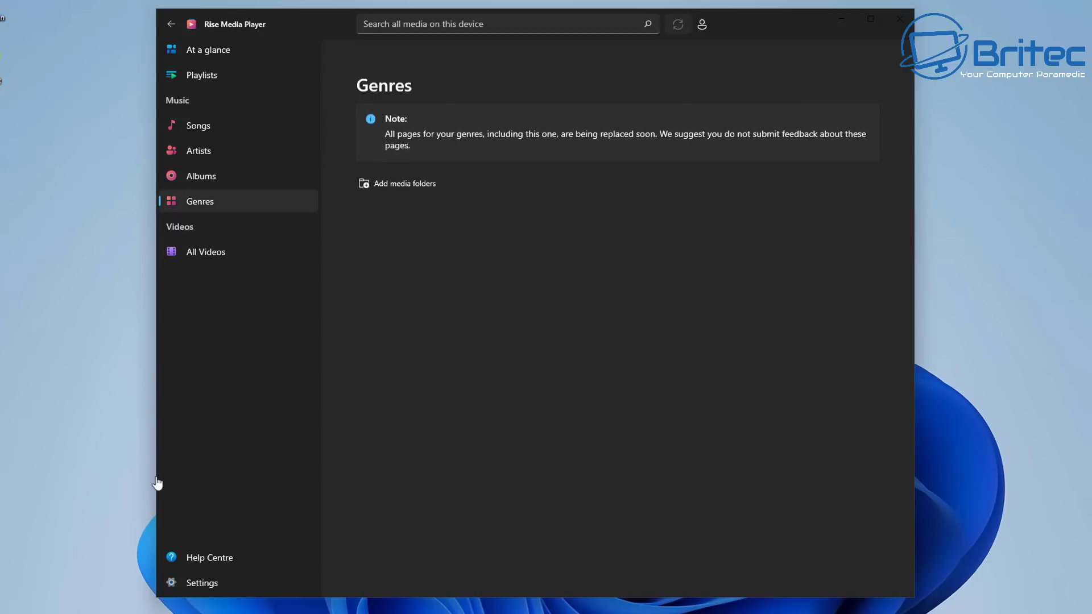
pyautogui.click(210, 253)
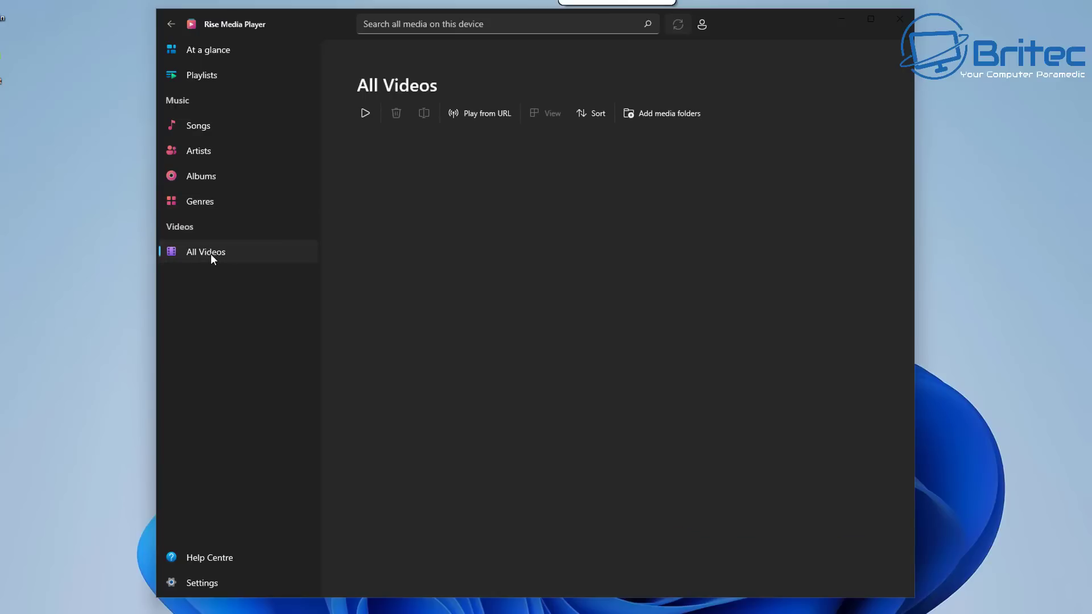
pyautogui.click(478, 118)
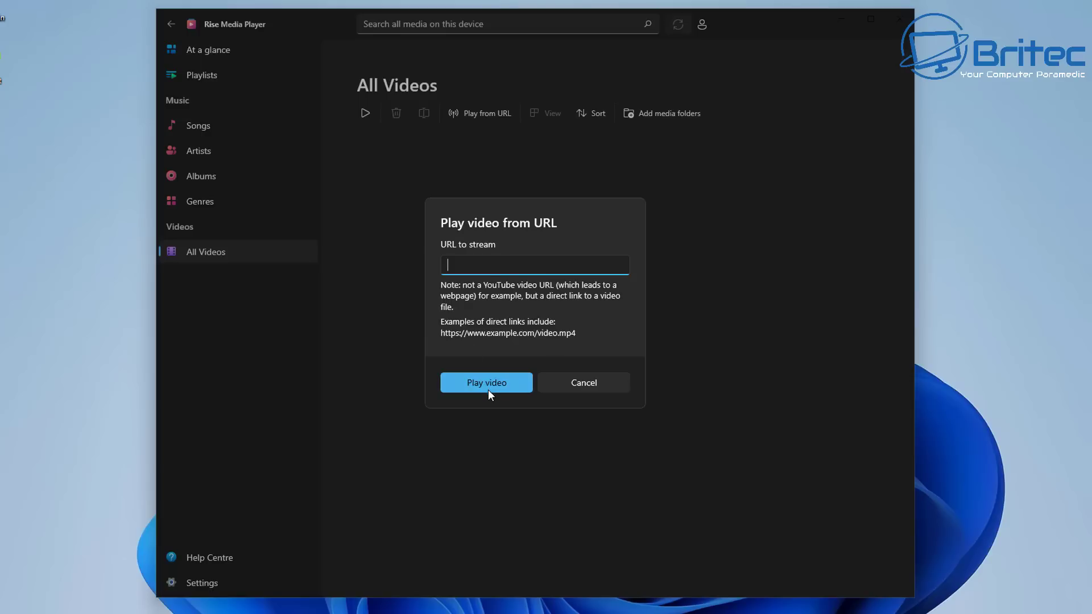
pyautogui.click(581, 386)
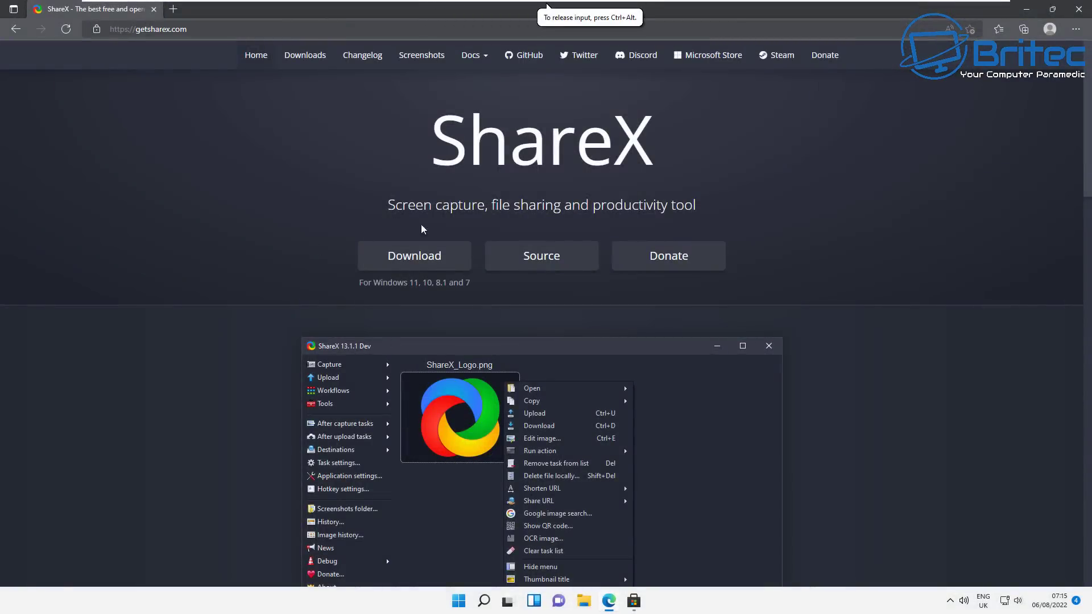
# Download ShareX-14.1.0-setup.exe from getsharex.com, open it from Downloads and answer the UAC prompt
pyautogui.moveTo(373, 250)
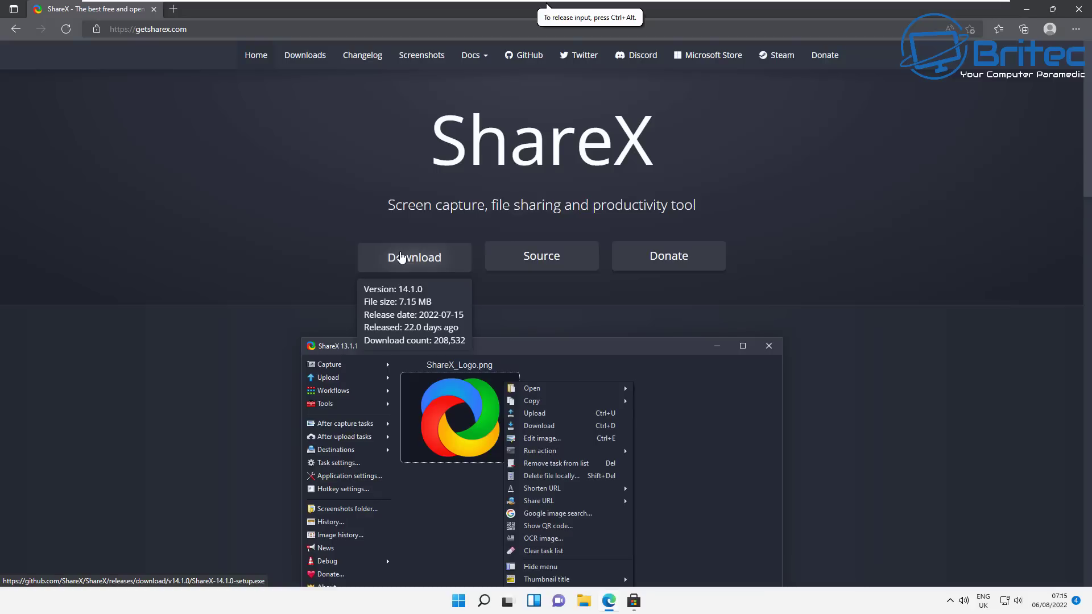
pyautogui.click(401, 257)
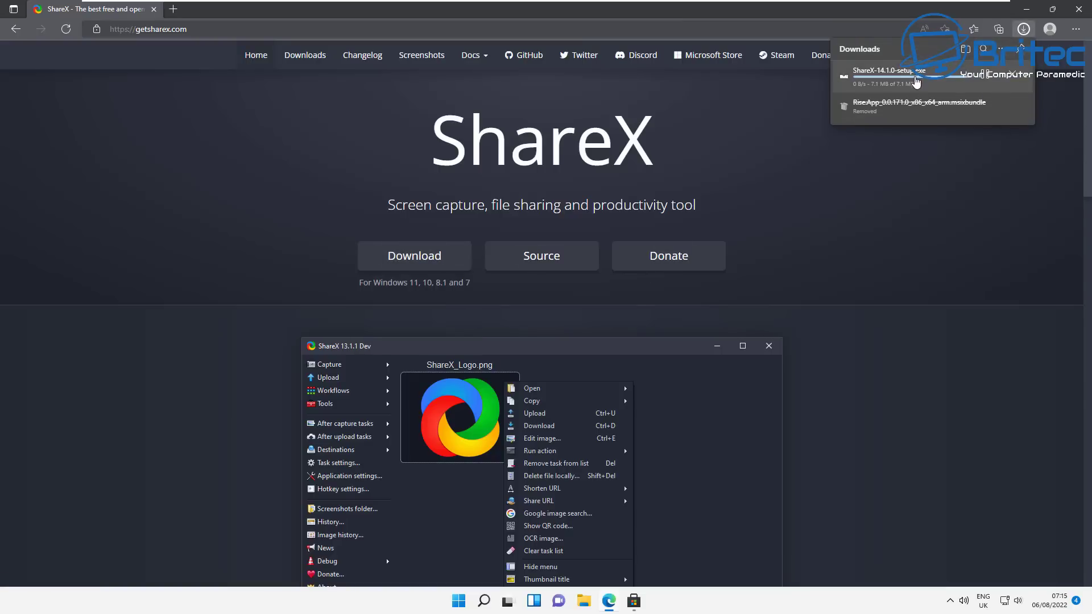
pyautogui.click(891, 78)
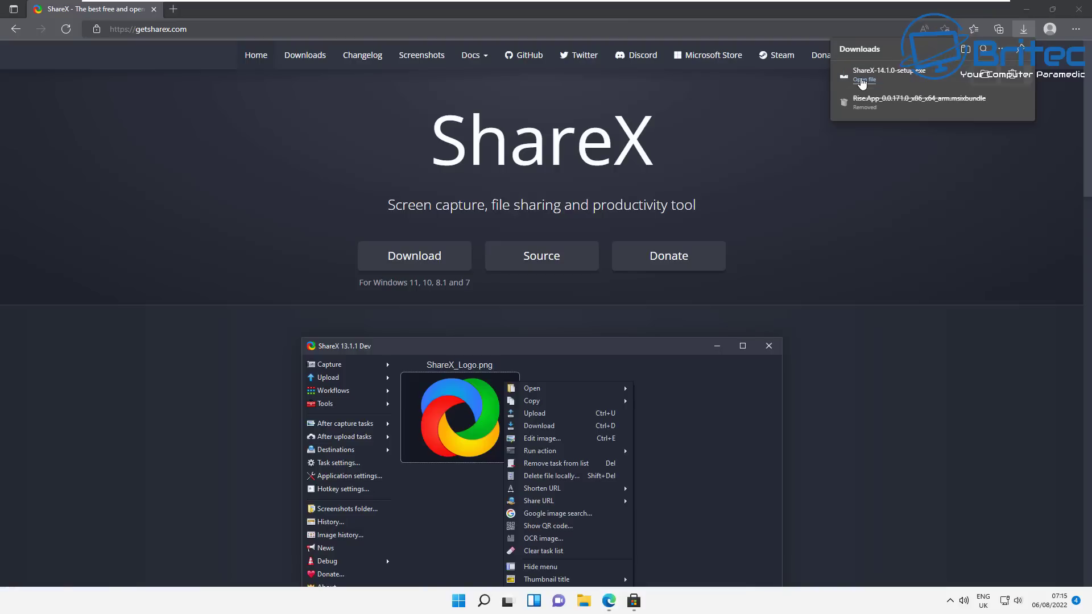
pyautogui.click(864, 81)
pyautogui.click(485, 401)
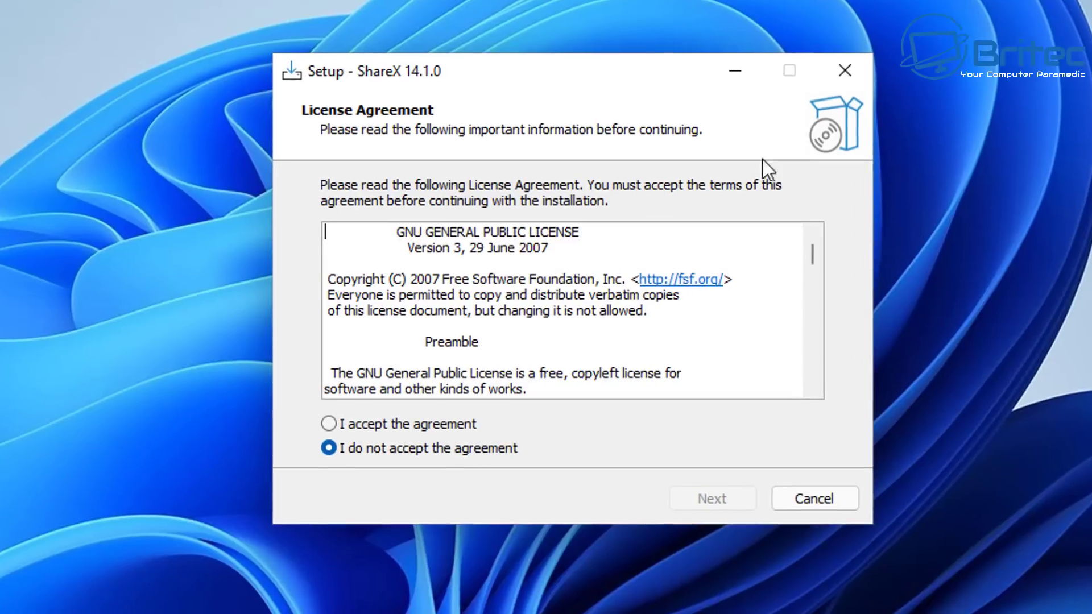
# Accept the GPL v3 licence and install ShareX 14.1 with default location and tasks
pyautogui.click(409, 427)
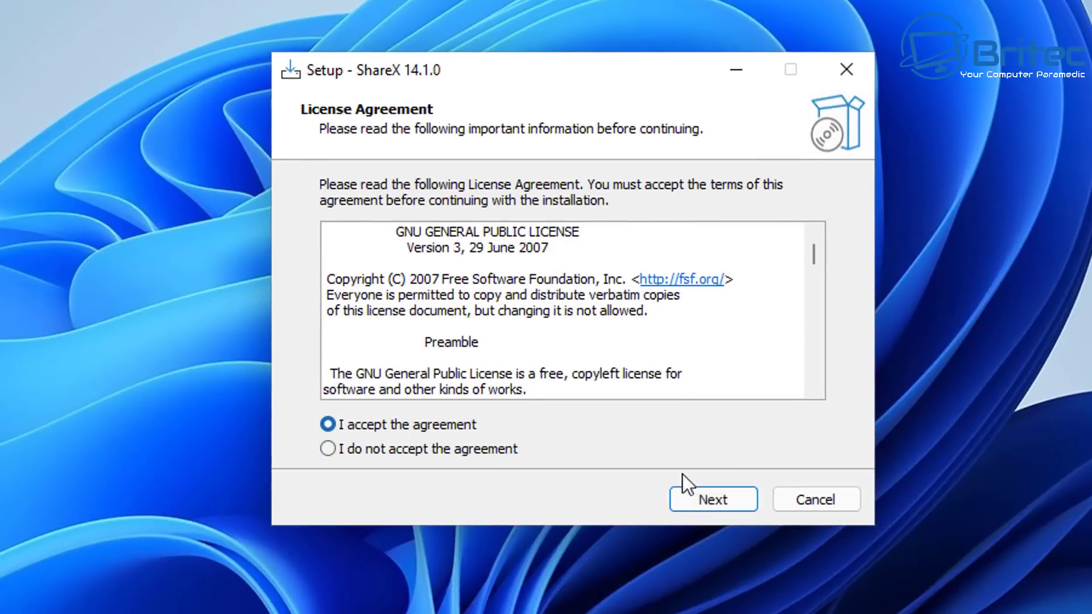
pyautogui.click(718, 499)
pyautogui.click(719, 500)
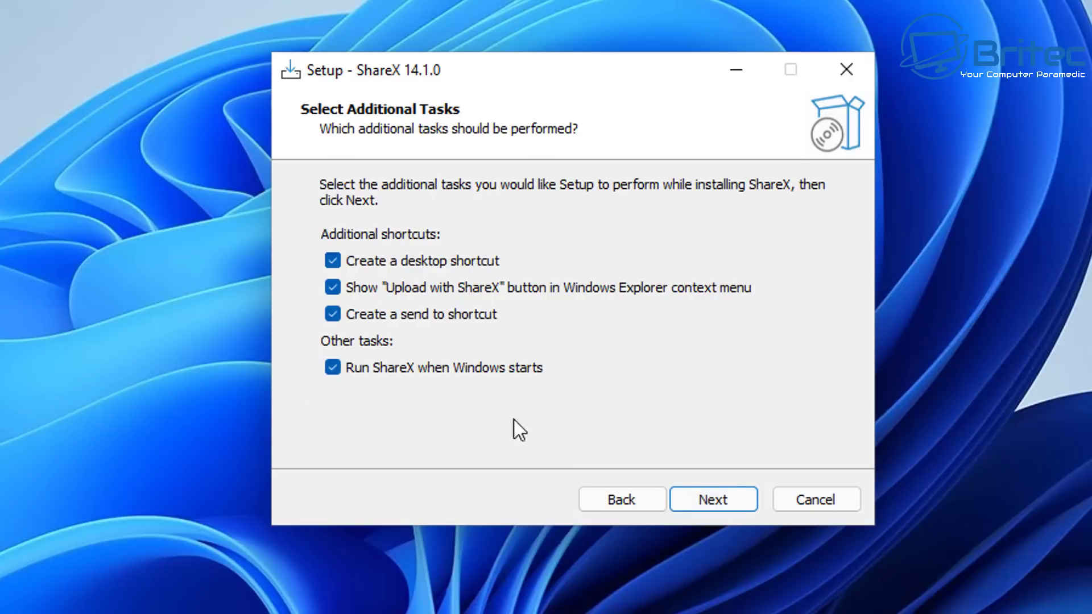
pyautogui.click(720, 507)
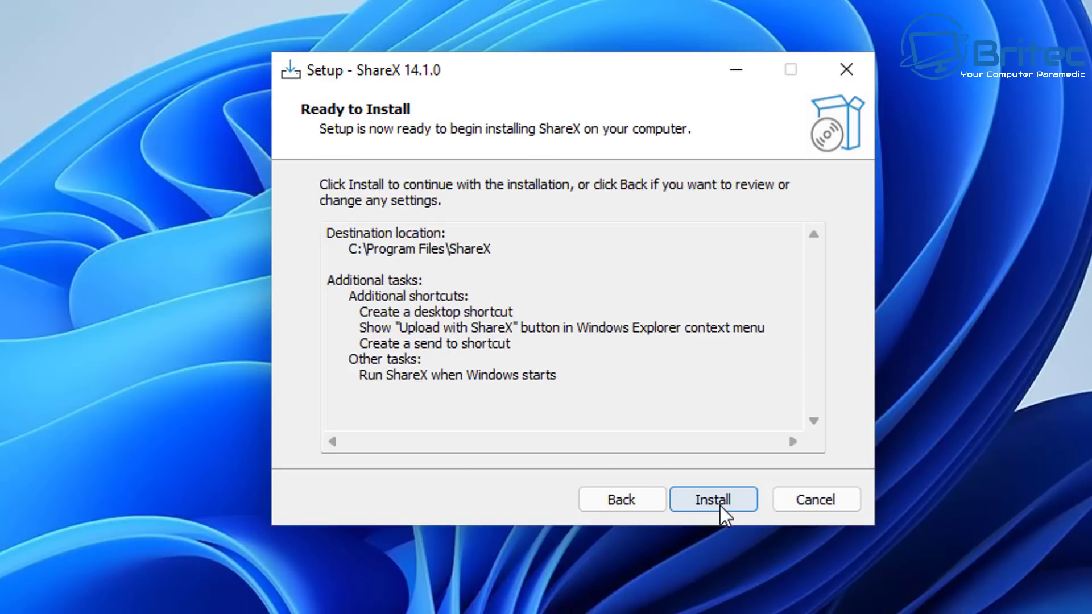
pyautogui.click(719, 506)
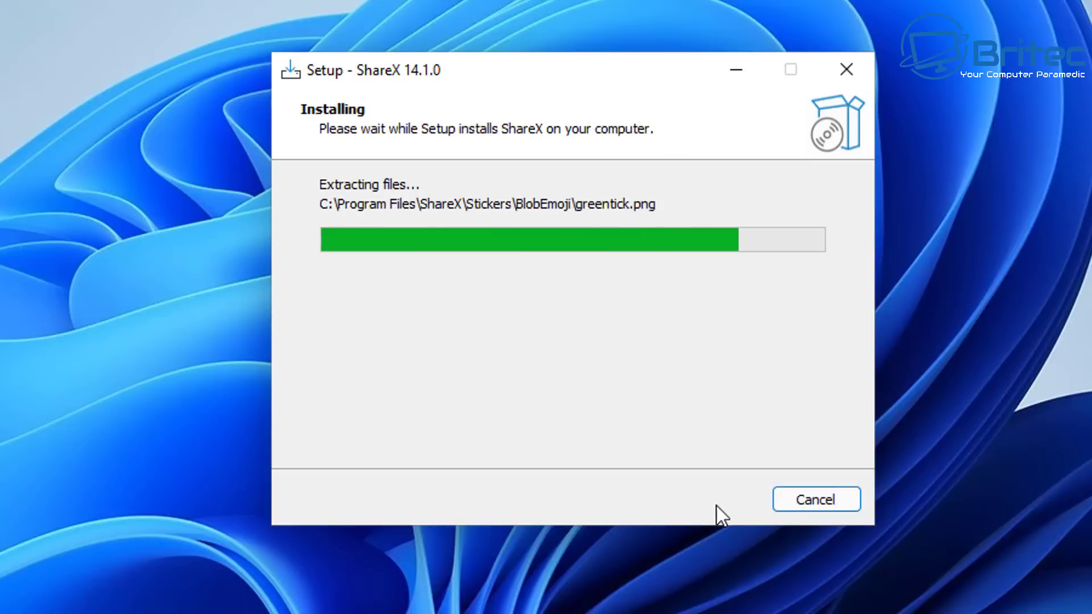
pyautogui.click(711, 500)
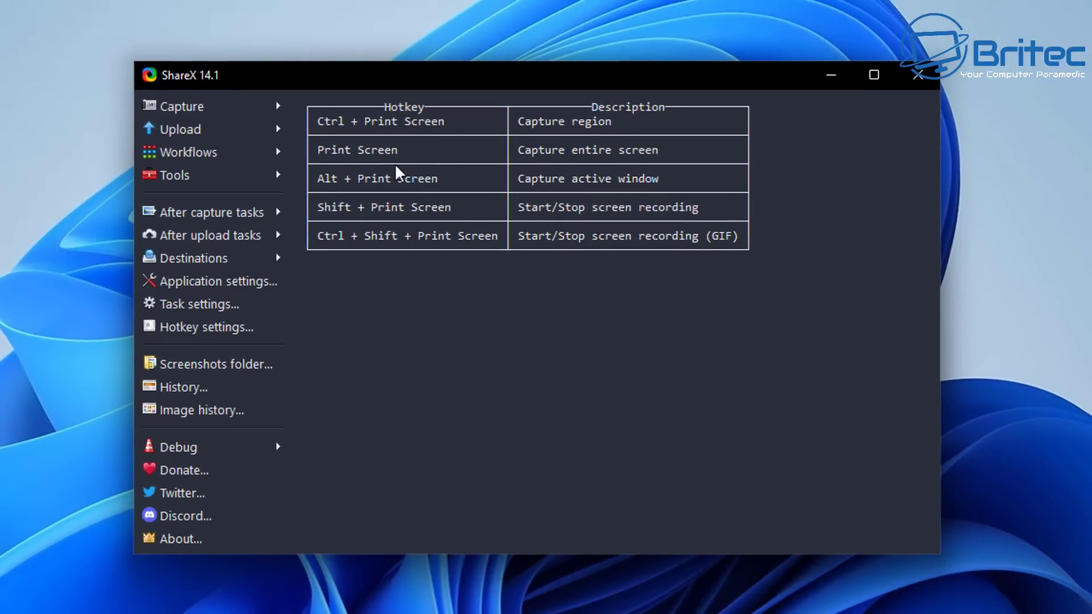
# Look over the Capture and Upload submenus in ShareX's left menu
pyautogui.click(194, 108)
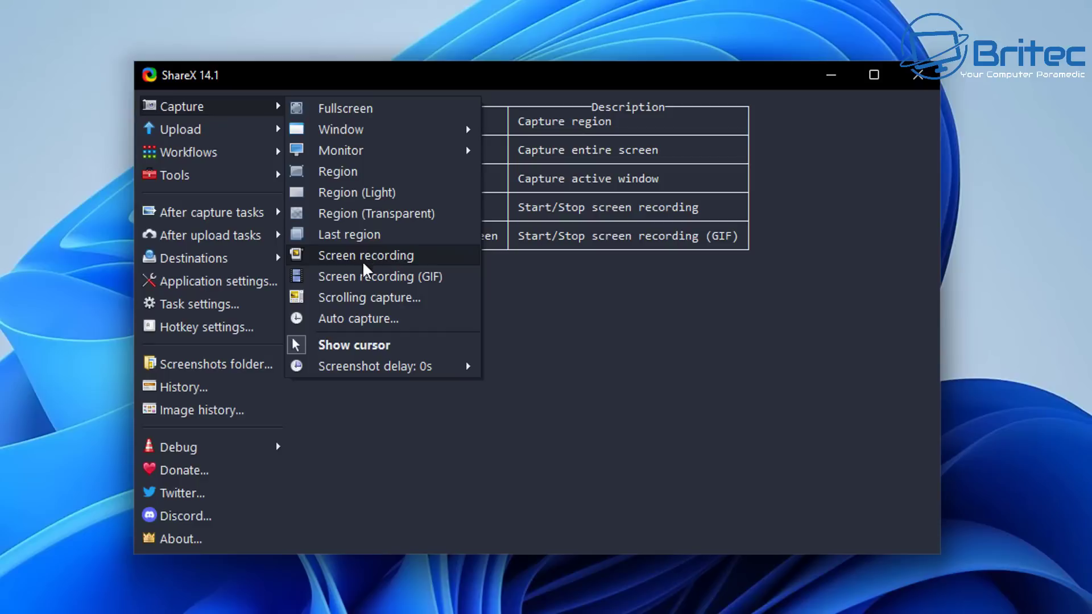
pyautogui.moveTo(367, 366)
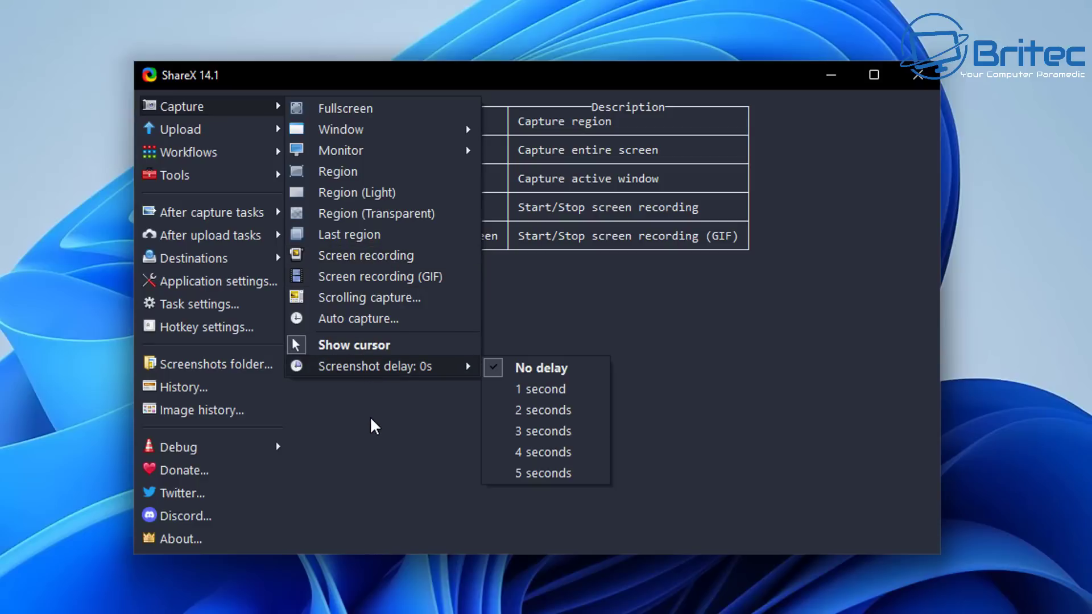
pyautogui.click(371, 419)
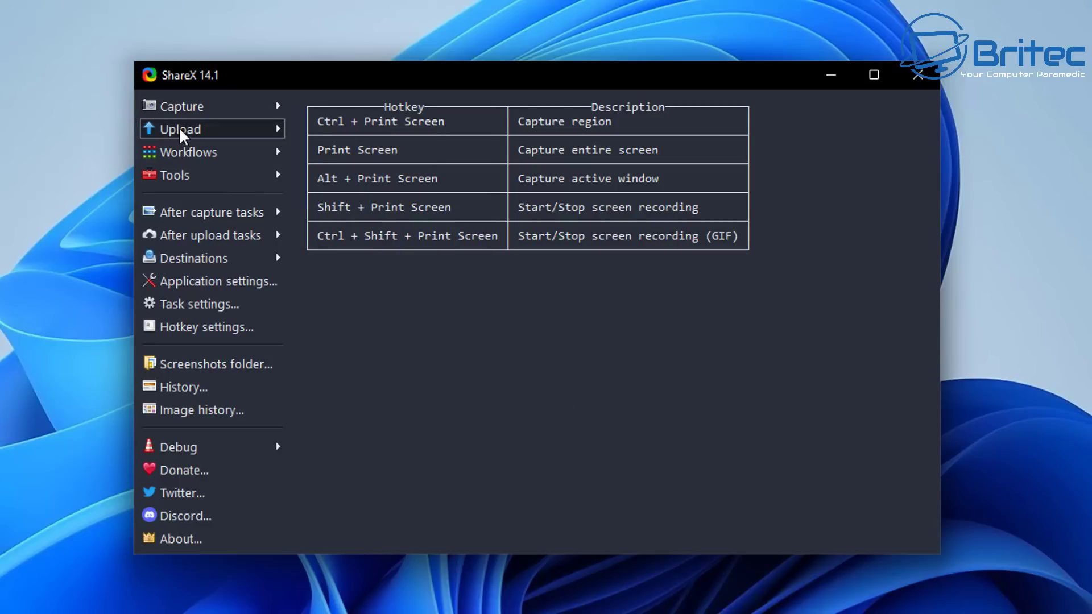
pyautogui.moveTo(181, 136)
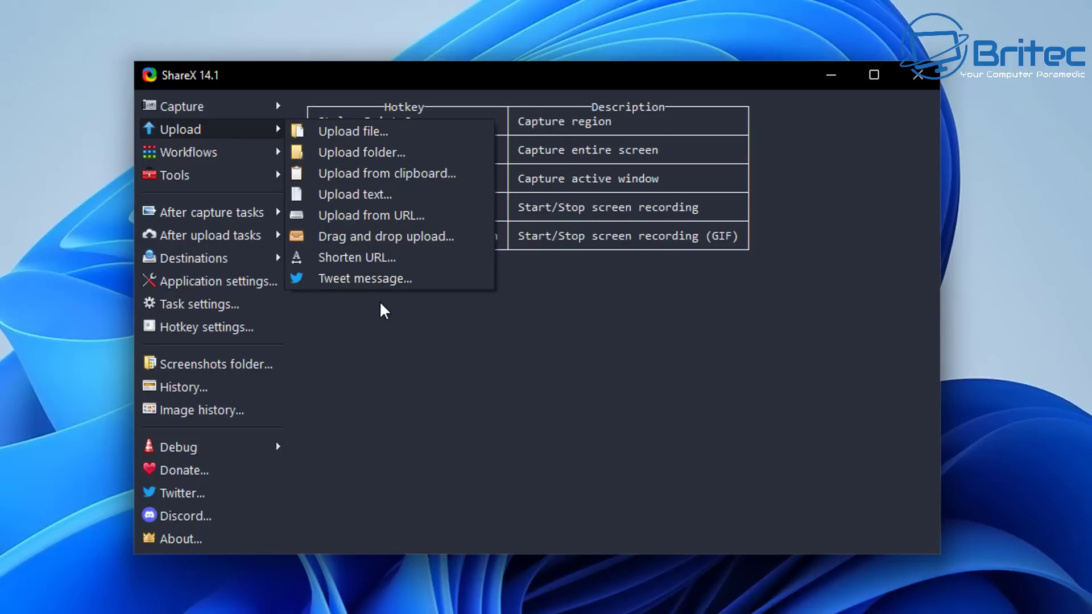
pyautogui.click(383, 339)
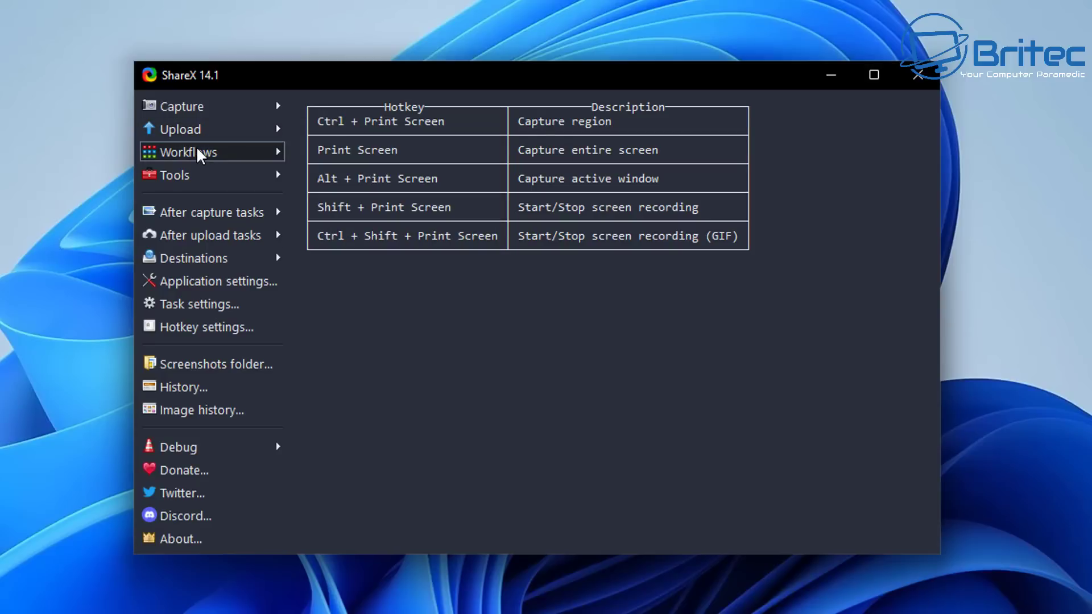
# Look over the Workflows, Tools and After capture tasks submenus
pyautogui.moveTo(201, 160)
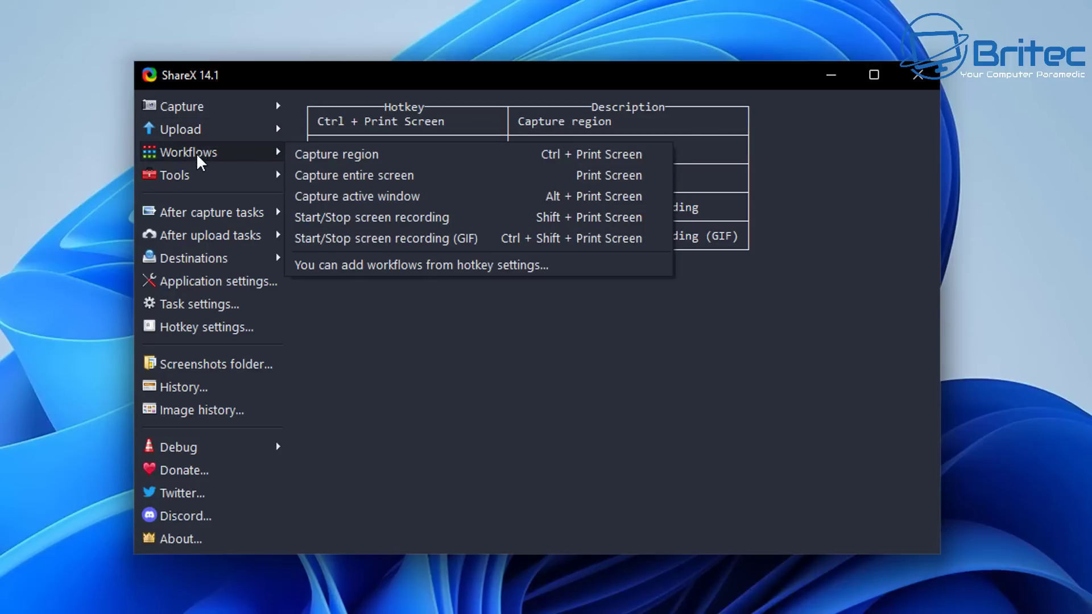
pyautogui.moveTo(202, 183)
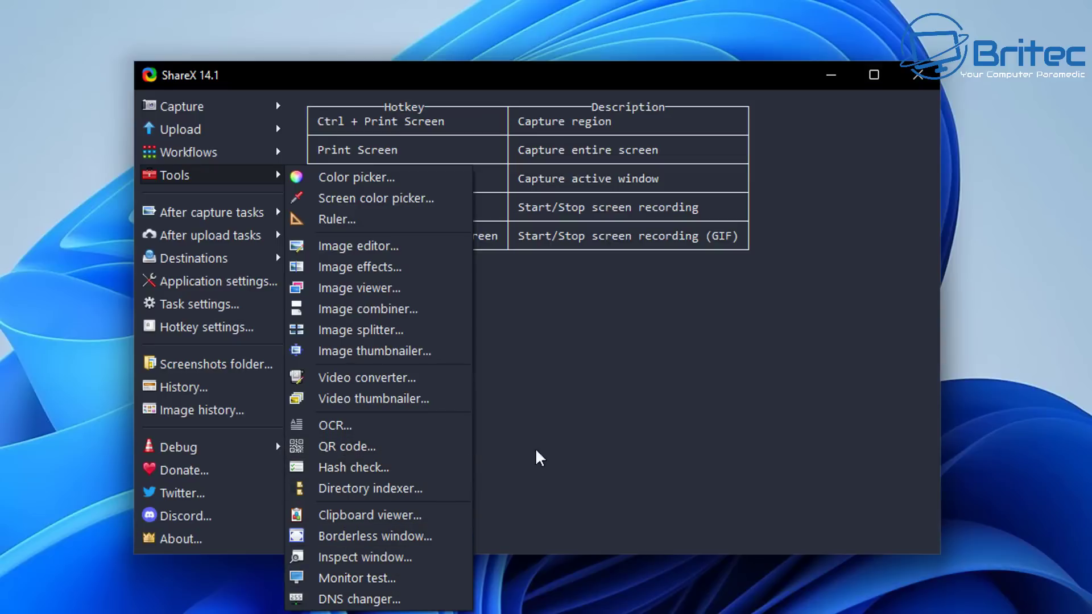
pyautogui.click(536, 341)
pyautogui.click(181, 176)
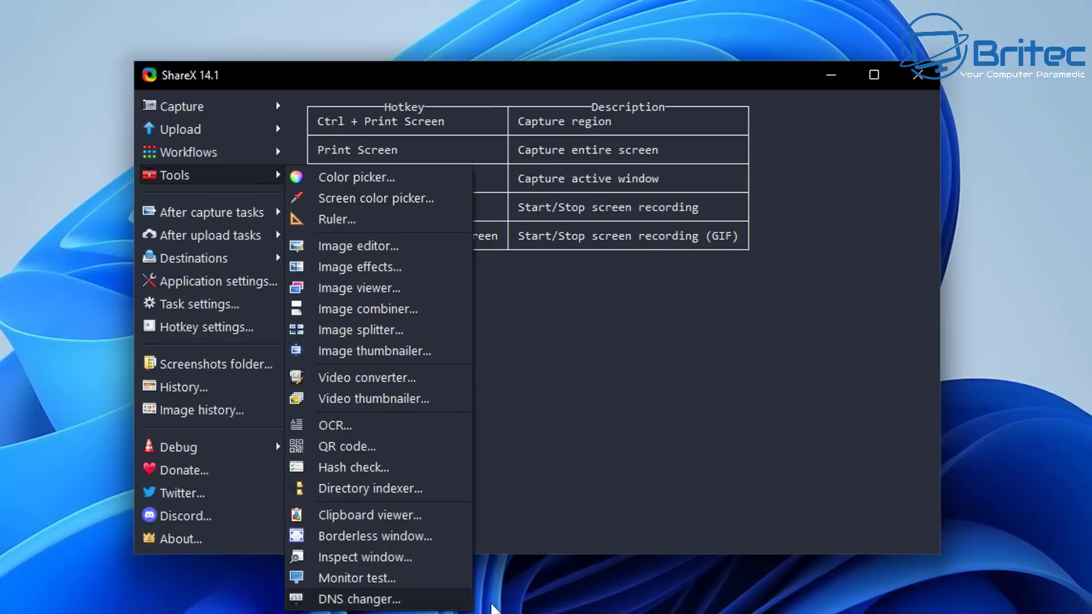
pyautogui.click(653, 428)
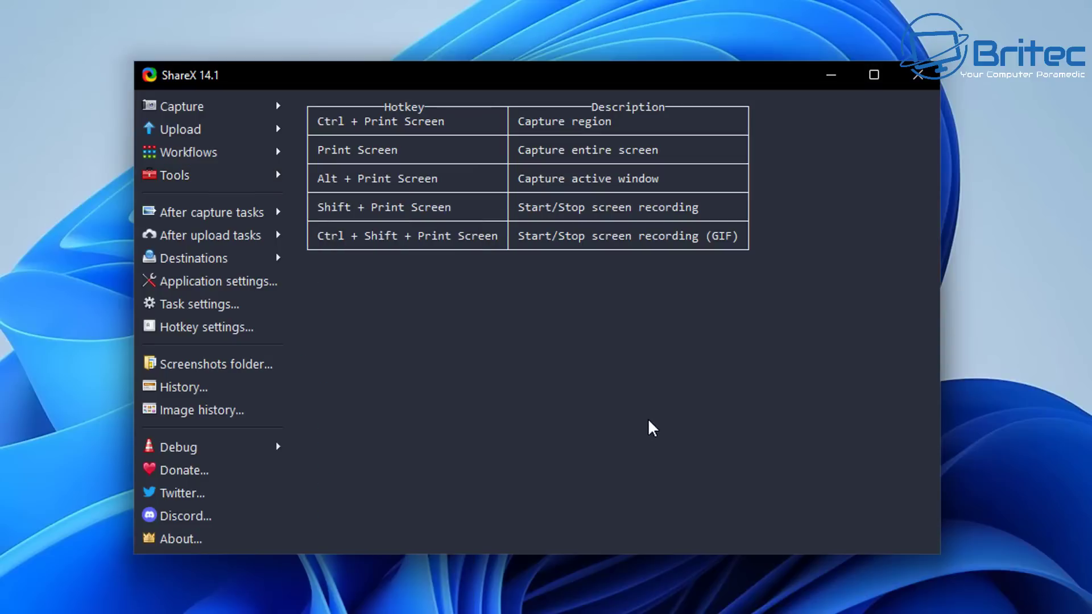
pyautogui.click(239, 216)
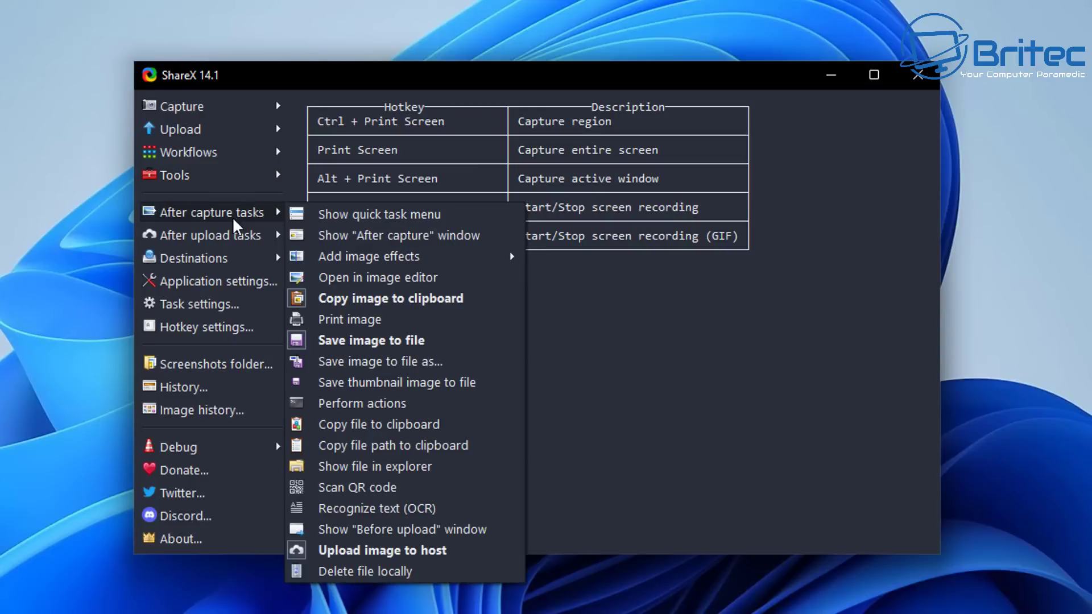
pyautogui.moveTo(215, 243)
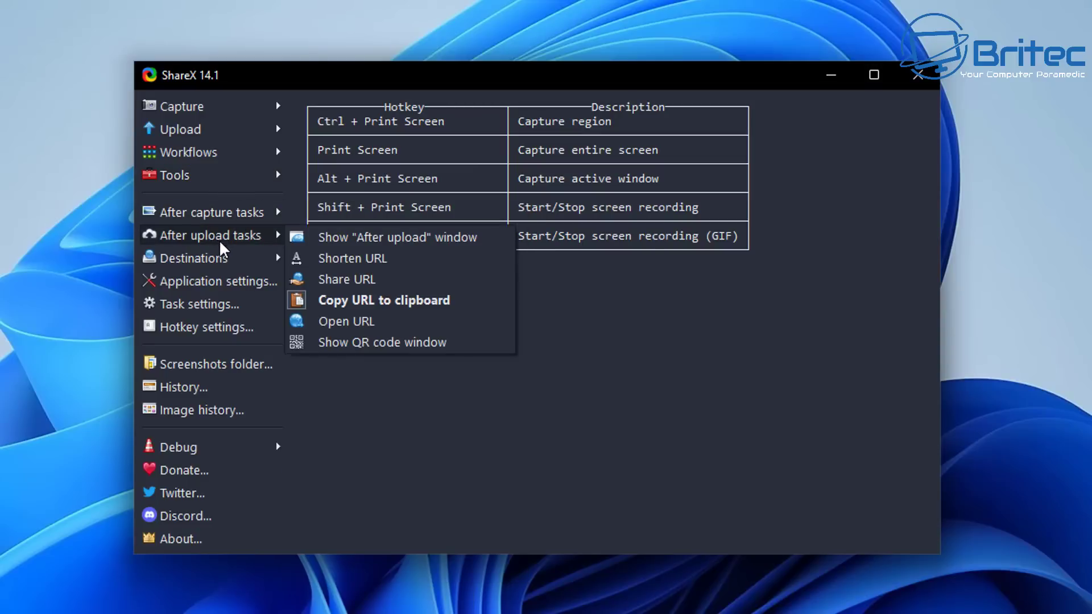
# Glance at Application settings, then capture the fullscreen, declining automatic uploading
pyautogui.click(216, 282)
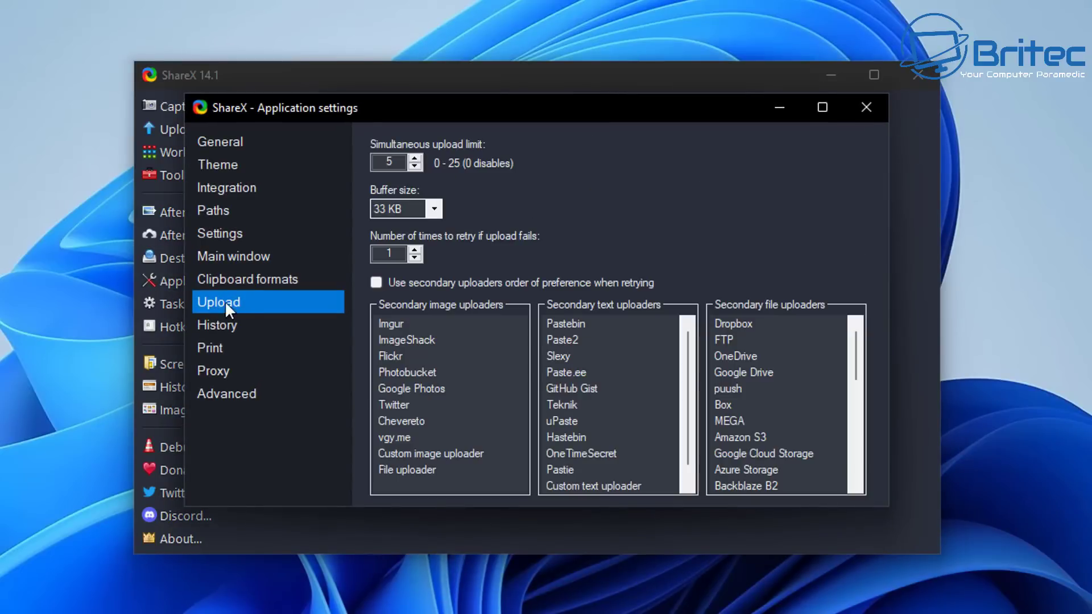
pyautogui.click(866, 107)
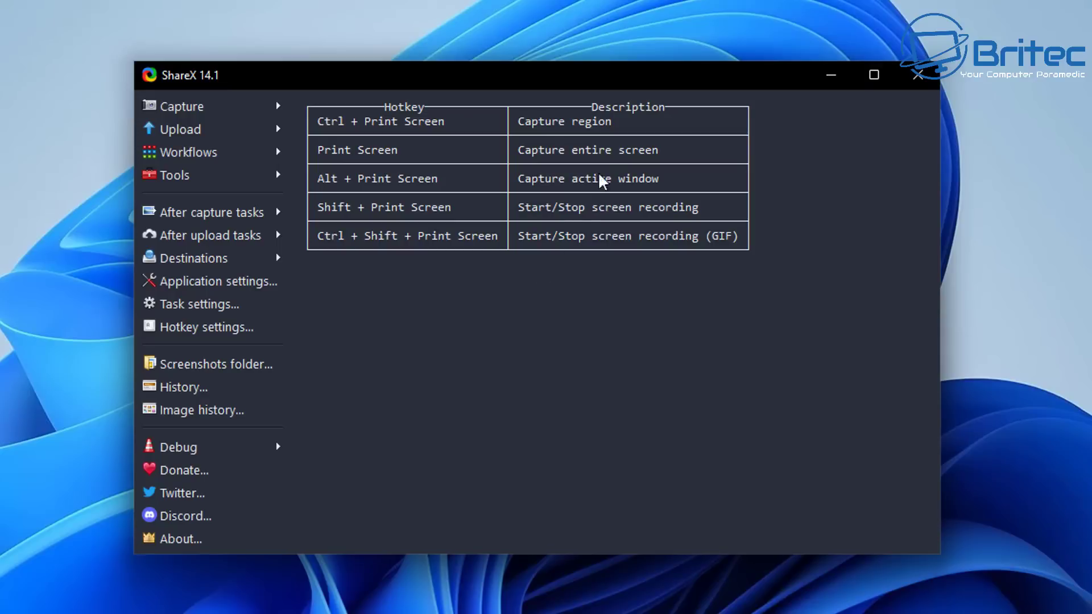
pyautogui.click(183, 108)
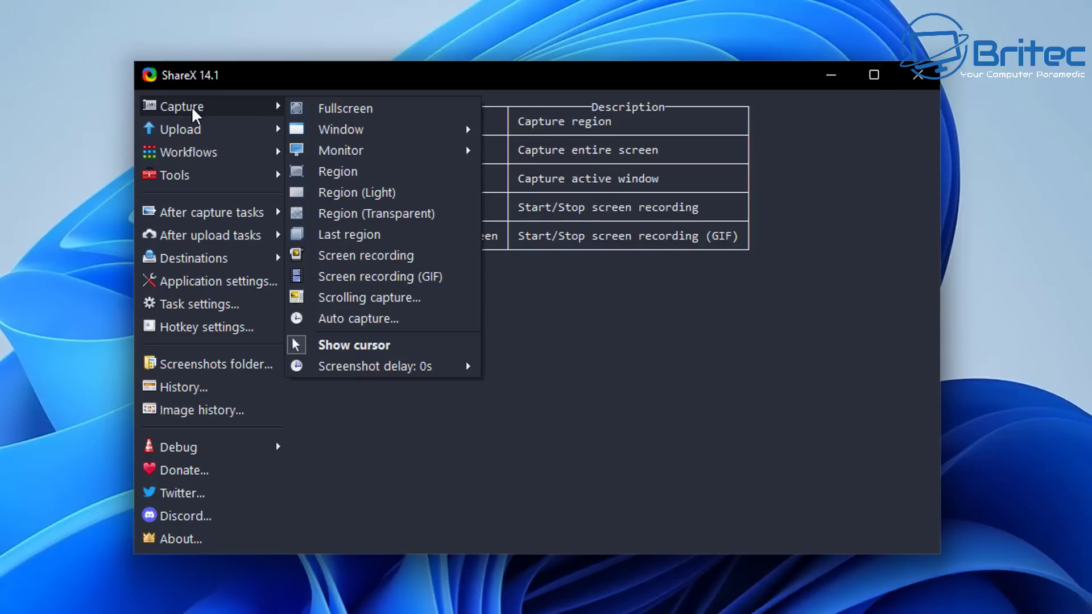
pyautogui.click(366, 108)
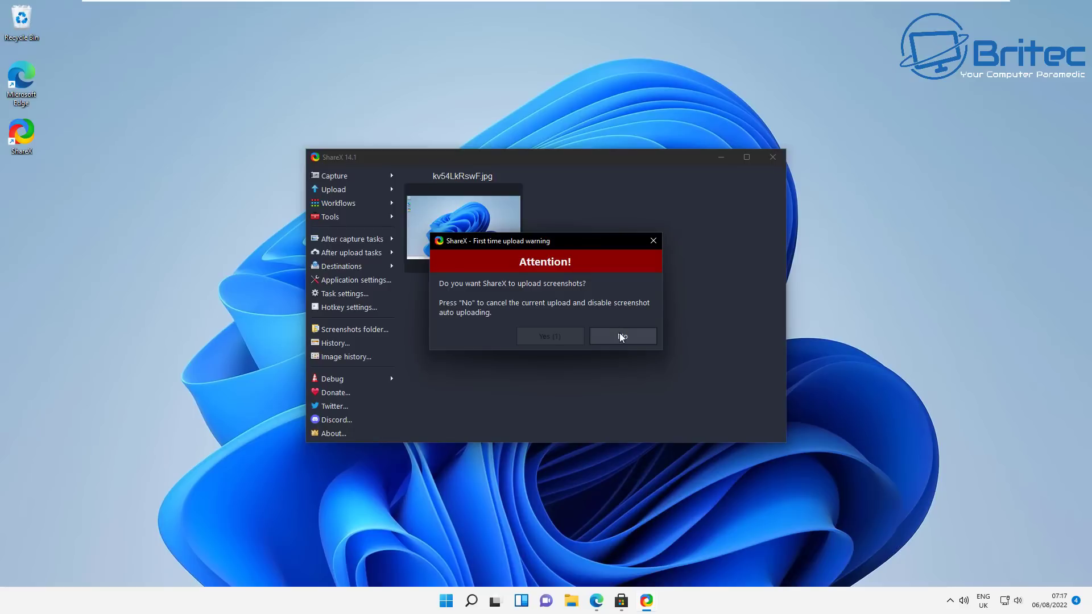
pyautogui.click(648, 362)
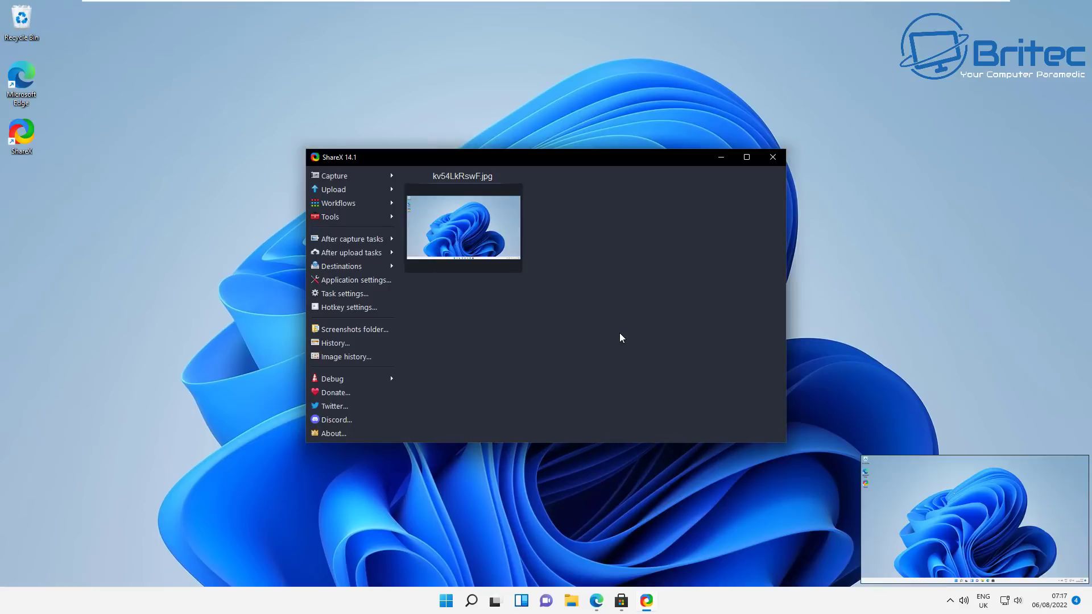
# Preview the screenshot kv54LkRswF.jpg in Photos, then close Photos
pyautogui.click(956, 539)
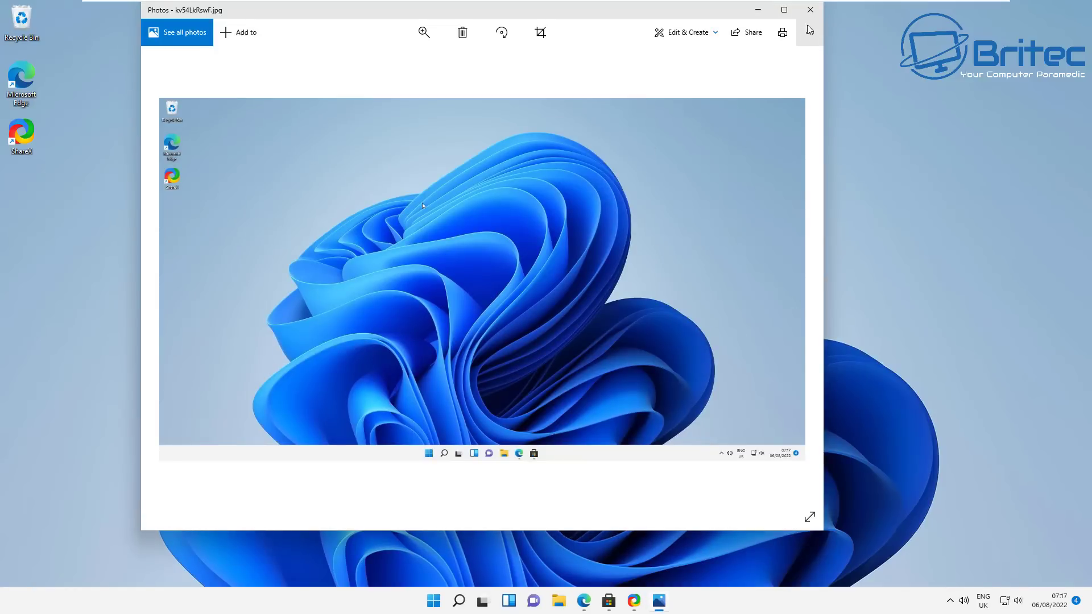
pyautogui.click(810, 10)
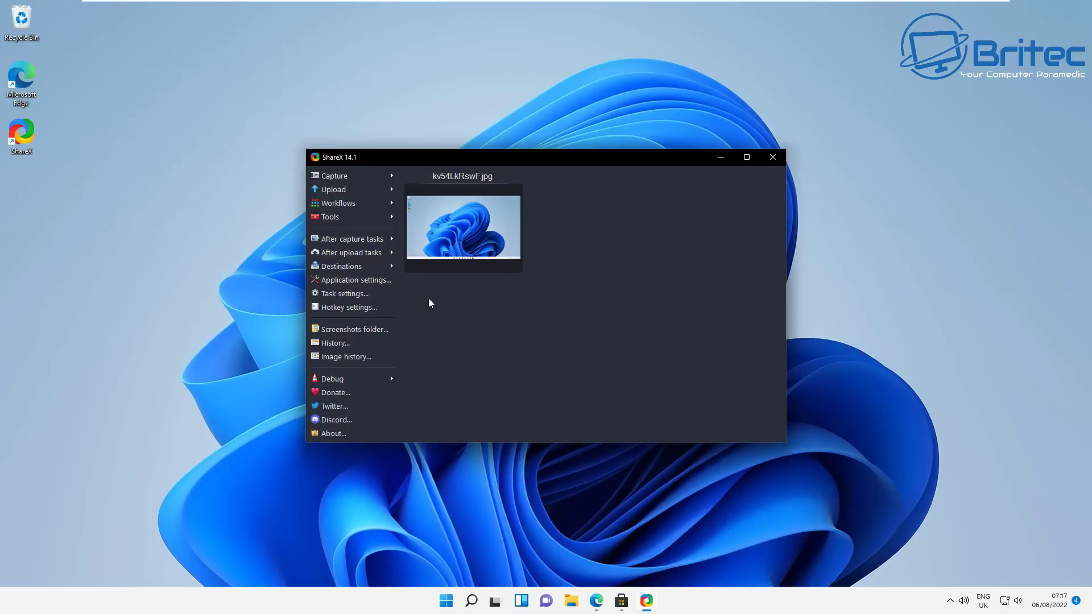
pyautogui.moveTo(355, 178)
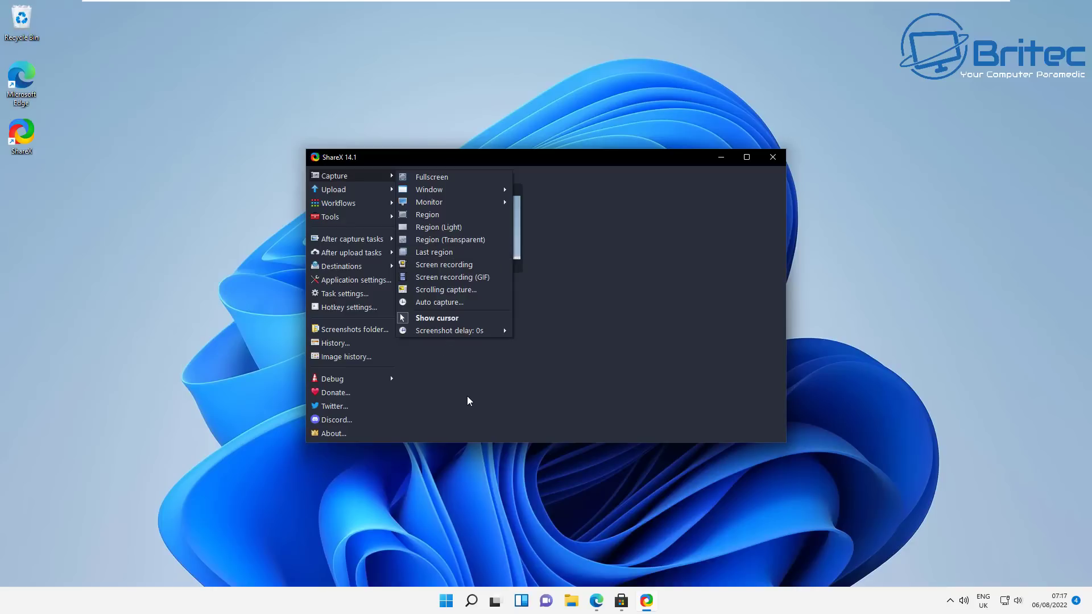
# Record a GIF of the ShareX window area, letting ShareX download ffmpeg first
pyautogui.click(464, 278)
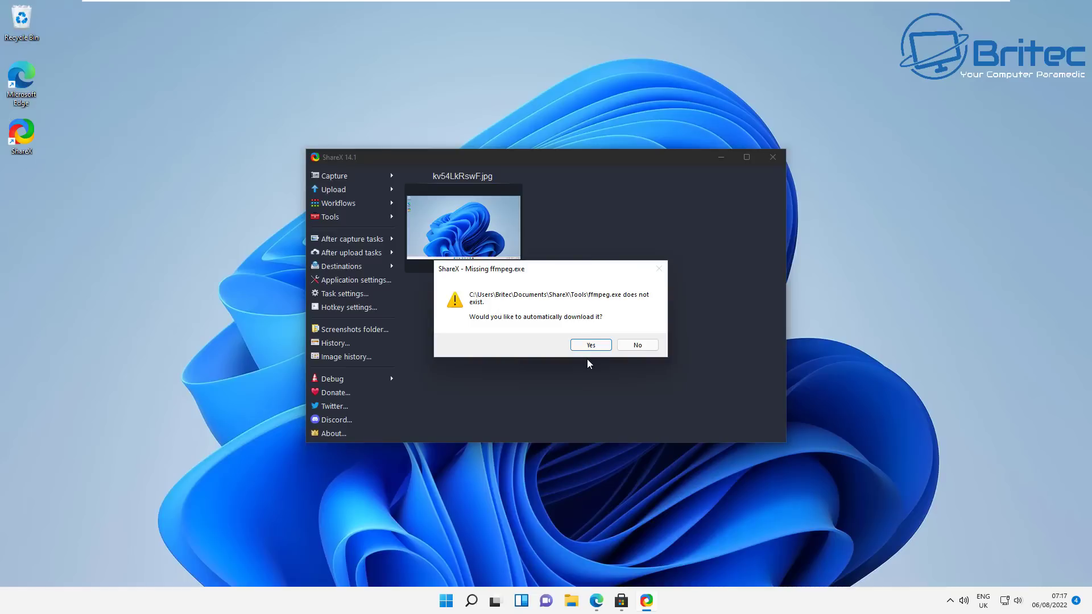
pyautogui.click(589, 346)
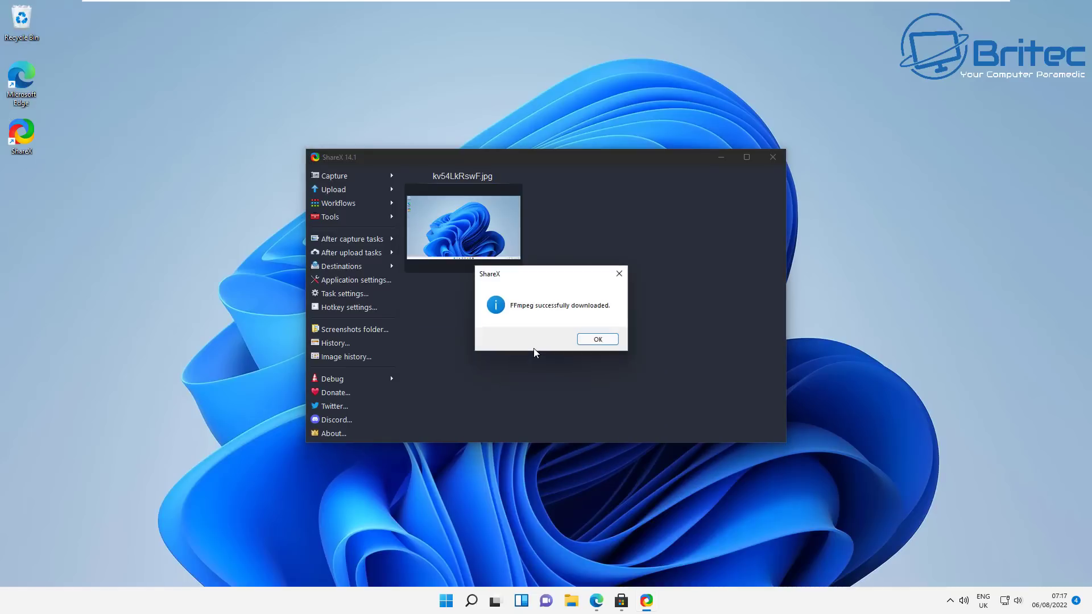
pyautogui.click(598, 340)
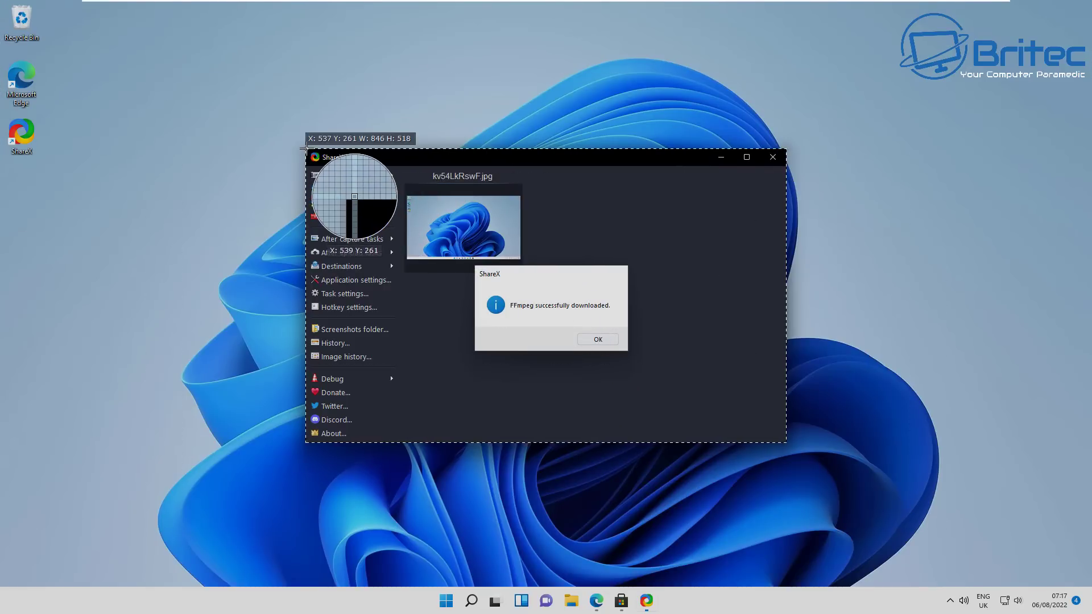
pyautogui.click(306, 149)
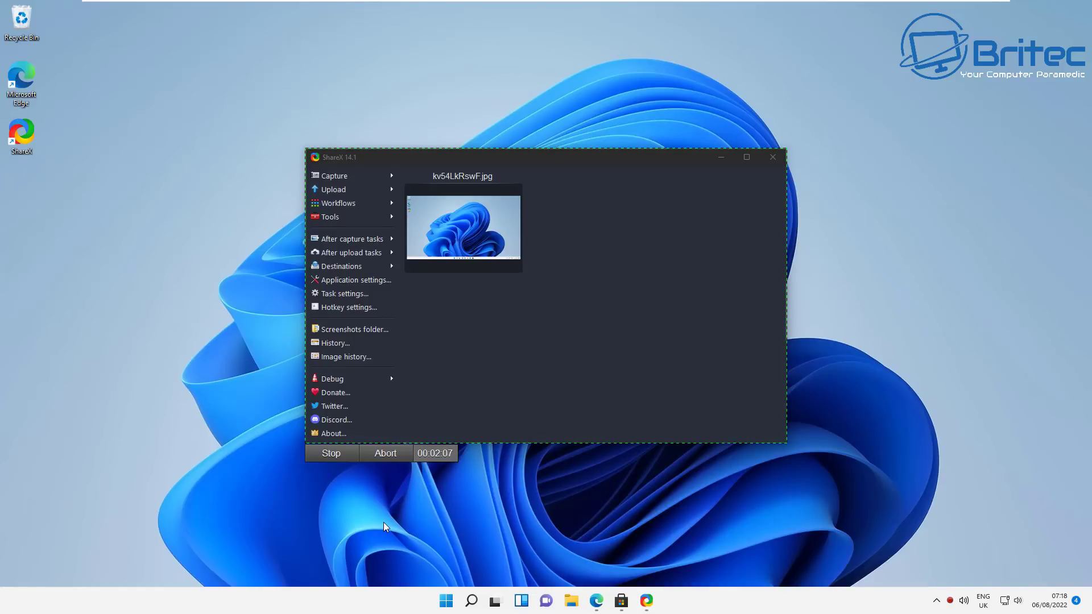
pyautogui.click(342, 306)
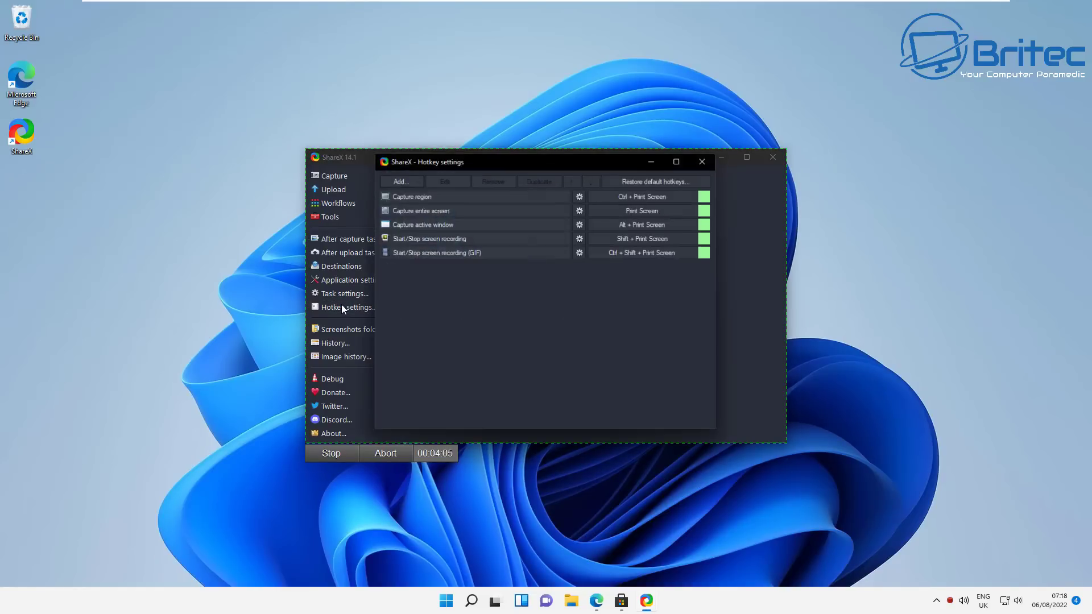
pyautogui.click(704, 160)
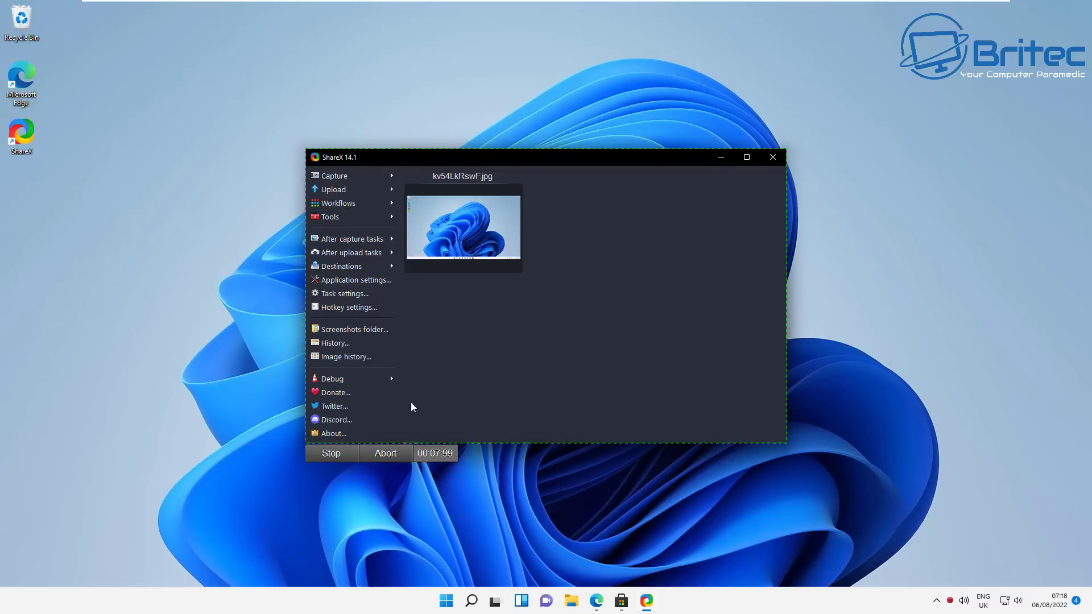
pyautogui.click(326, 455)
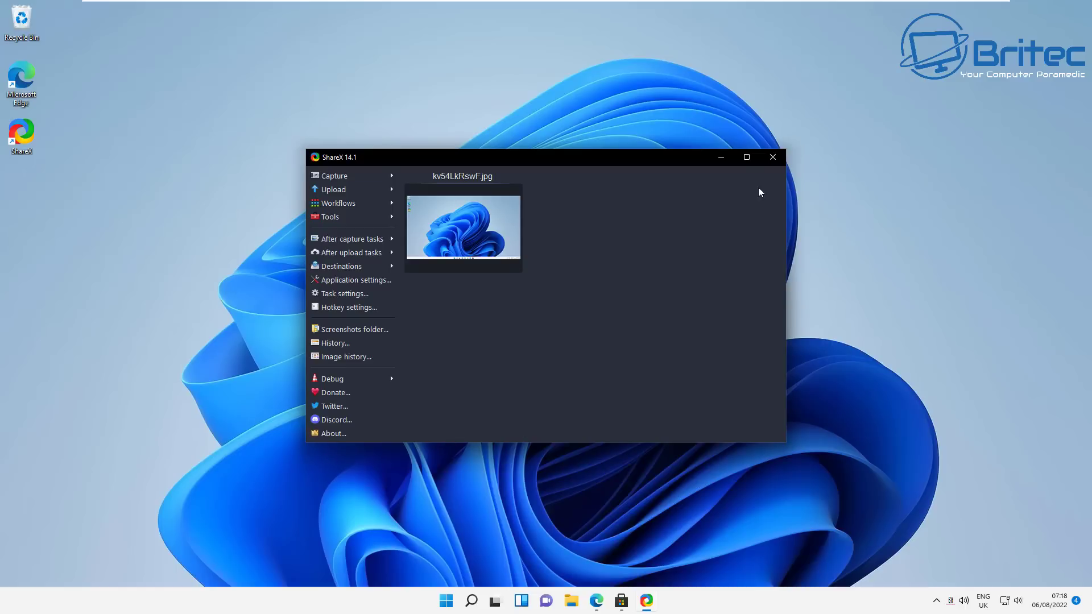
# Minimise ShareX and view the finished GIF in Photos, then close it
pyautogui.click(720, 159)
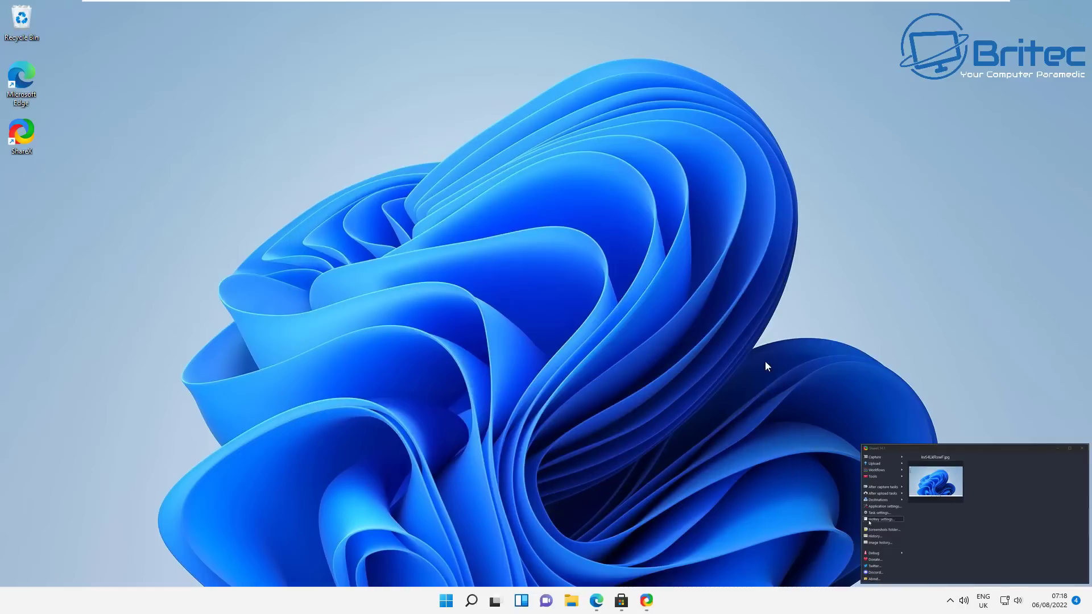
pyautogui.click(979, 530)
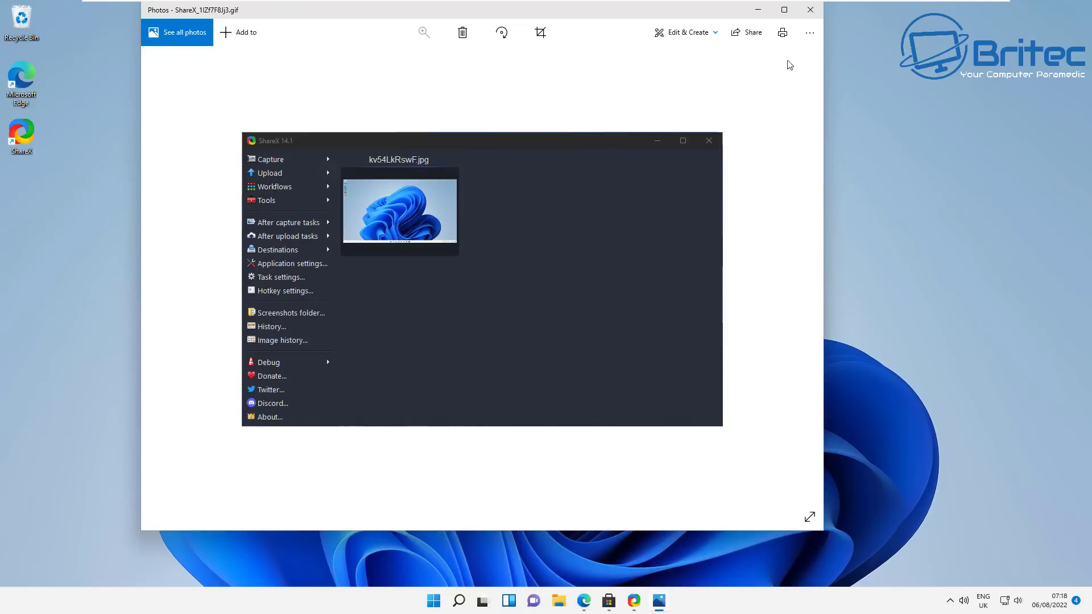
pyautogui.click(810, 10)
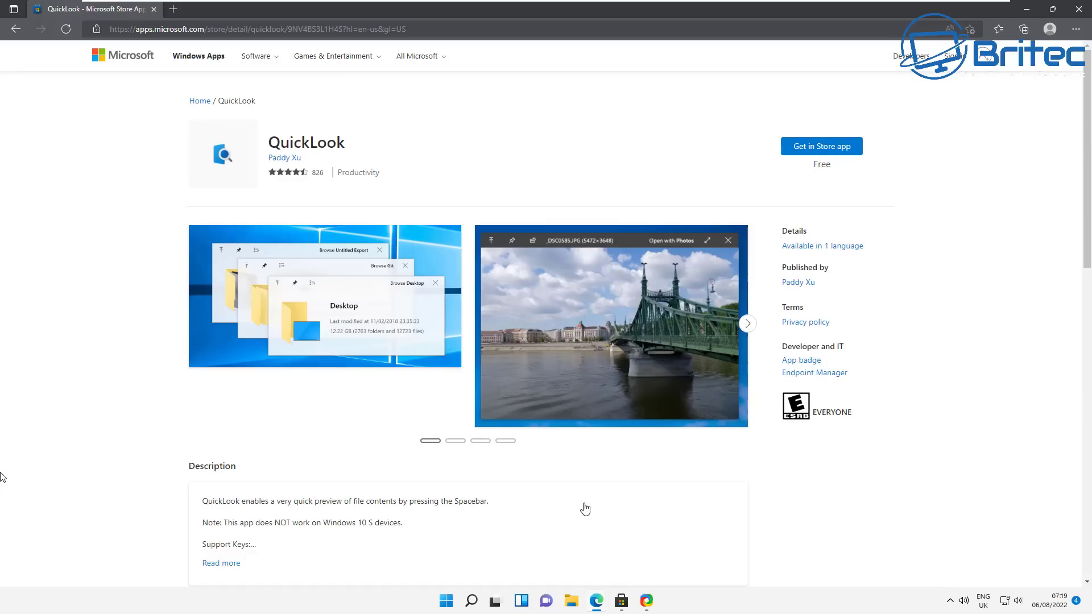
# Get QuickLook through the Microsoft Store app from its web listing, then select R.jpg
pyautogui.click(934, 254)
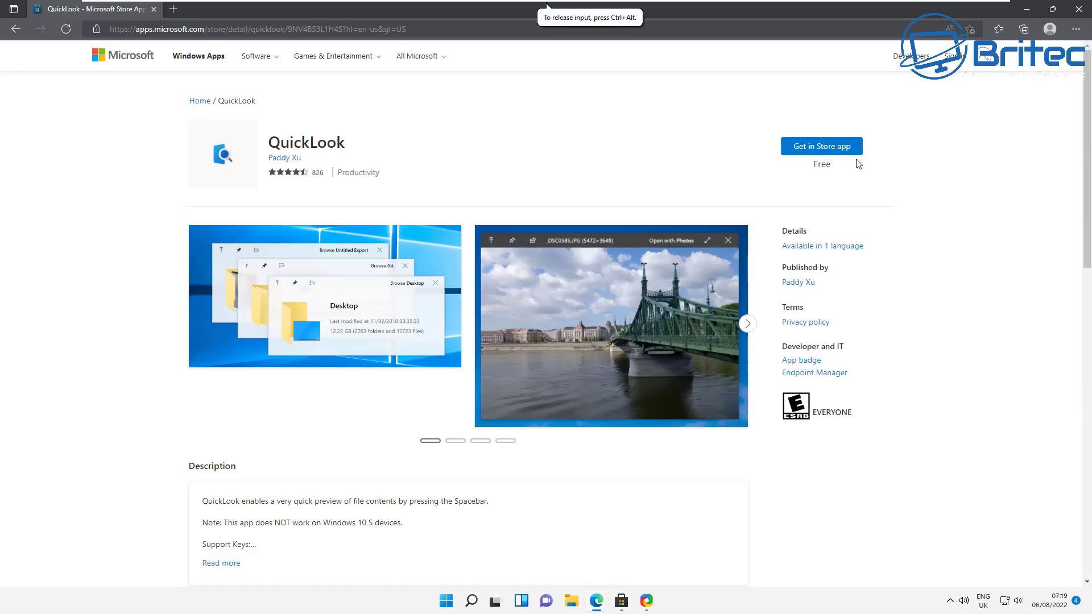
pyautogui.click(822, 147)
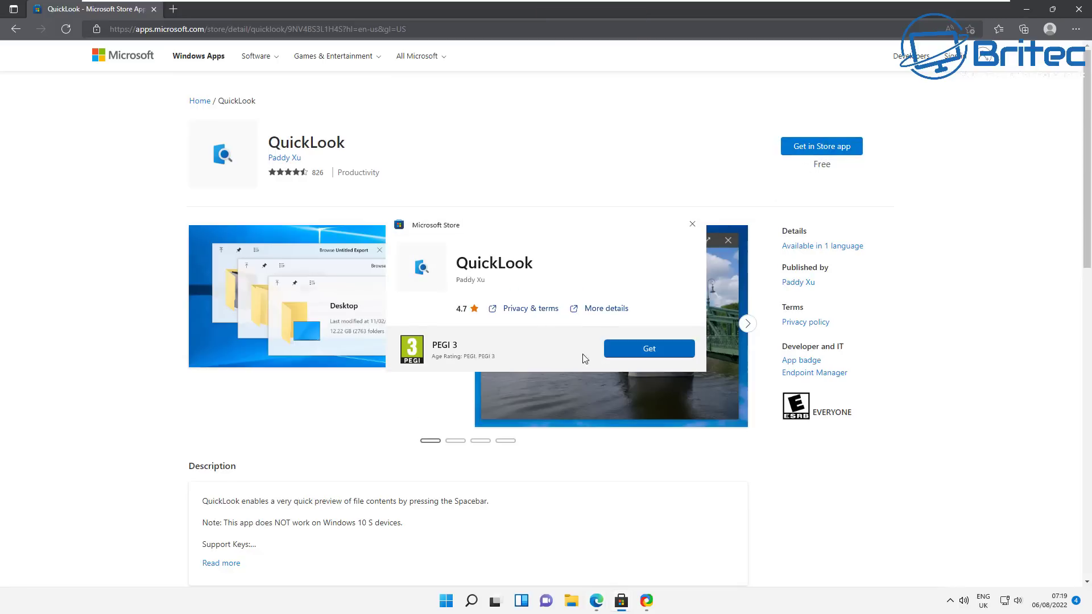
pyautogui.click(1026, 9)
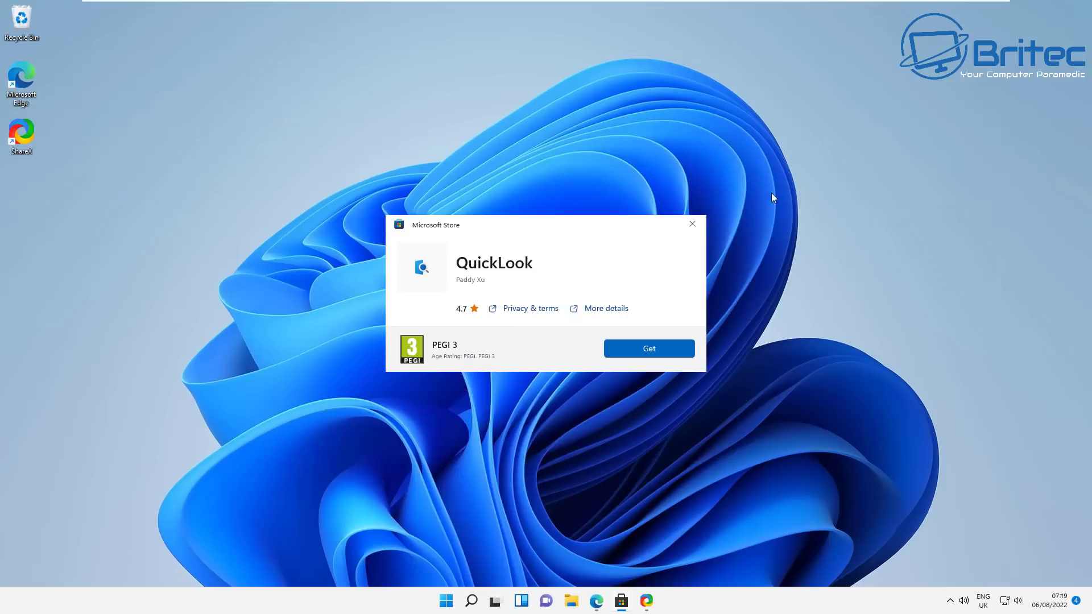
pyautogui.click(644, 351)
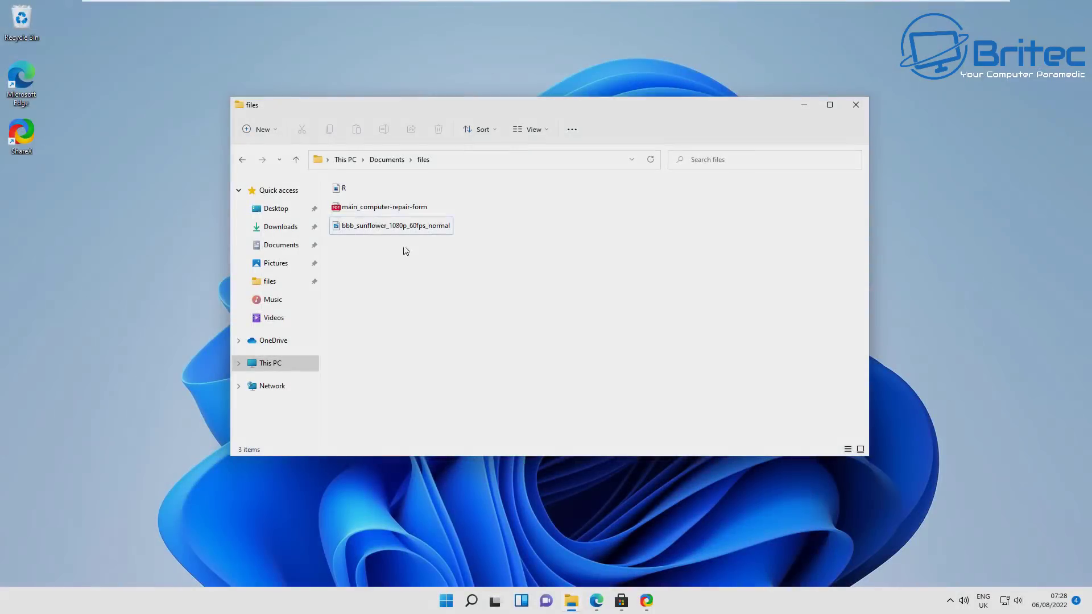
pyautogui.click(349, 188)
# Preview the R image and the computer repair form PDF in QuickLook with Space
pyautogui.press('space')
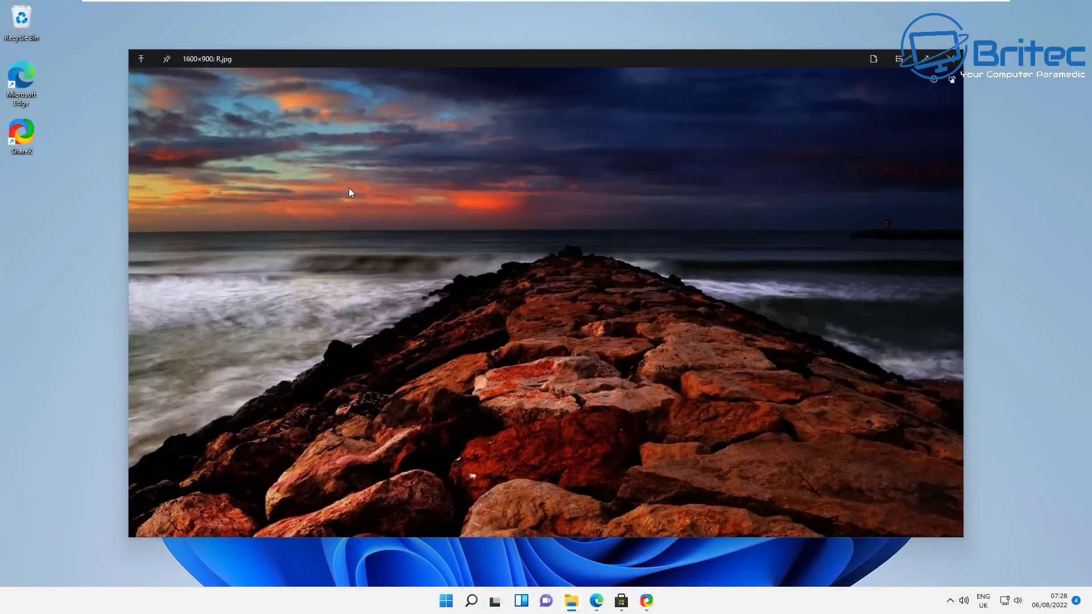
pyautogui.click(952, 60)
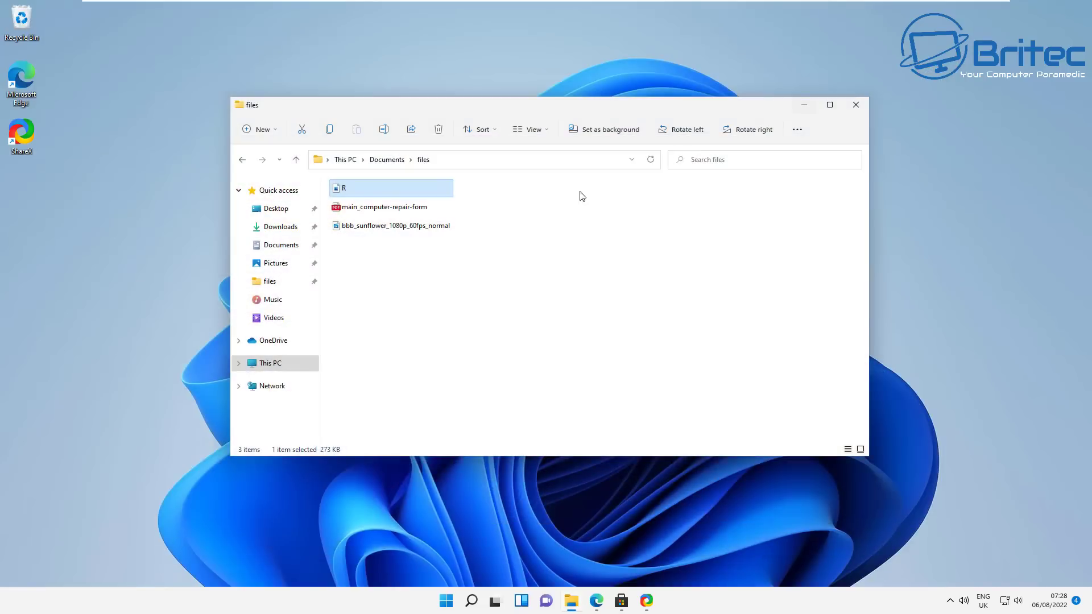
pyautogui.click(401, 209)
pyautogui.press('space')
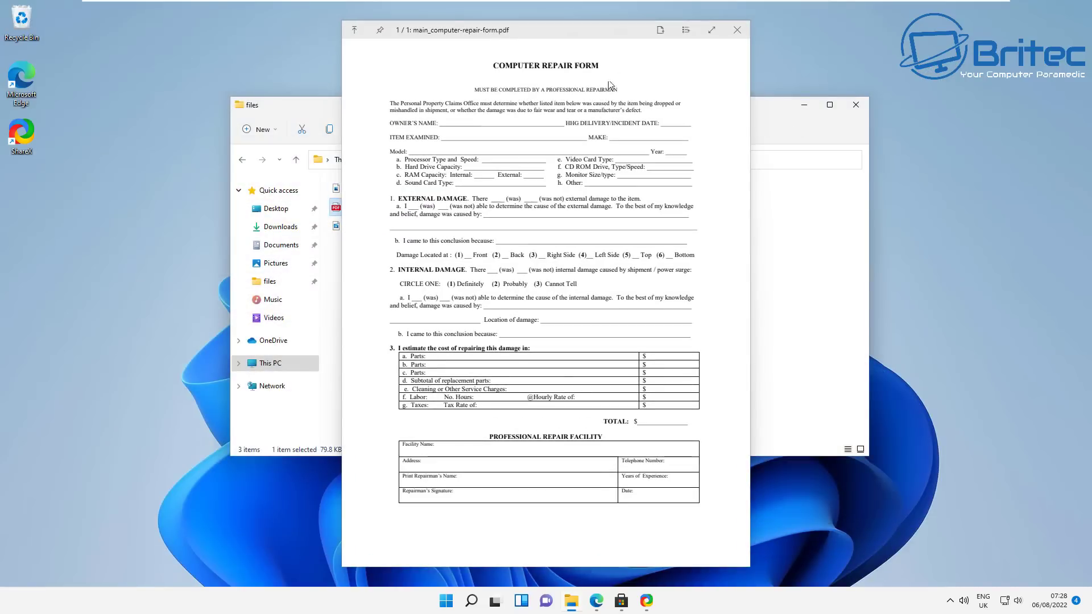
pyautogui.click(738, 32)
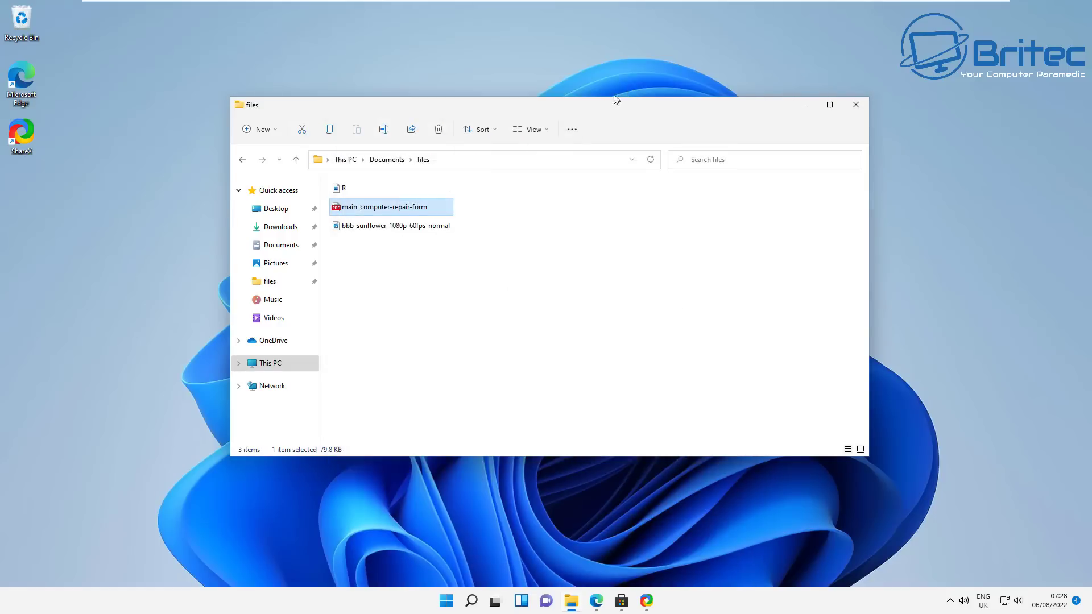
# Preview the bbb_sunflower video in QuickLook, then close the files folder
pyautogui.click(387, 227)
pyautogui.press('space')
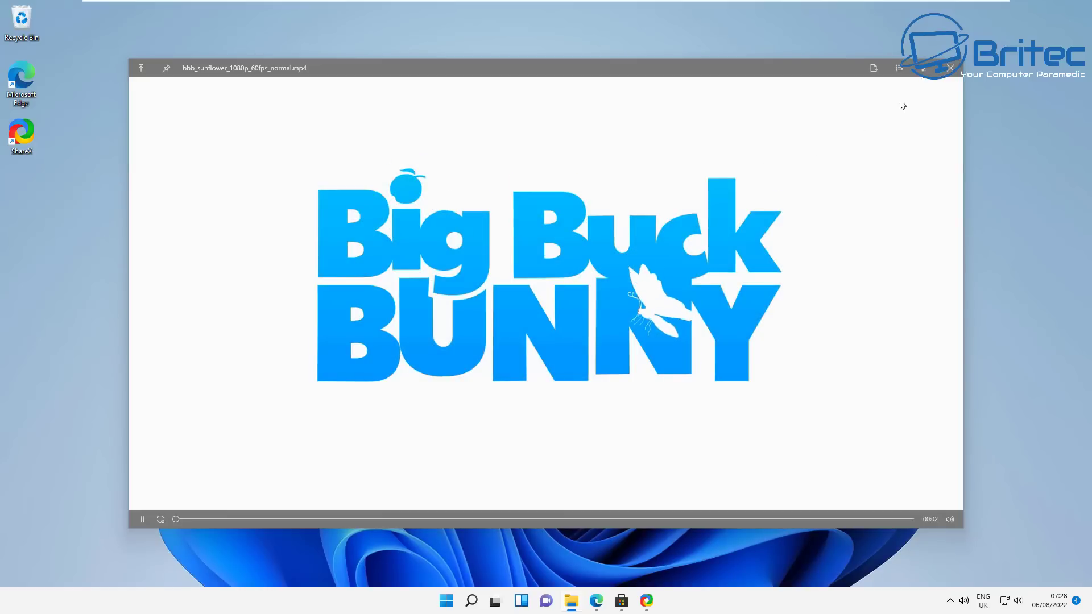
pyautogui.click(951, 68)
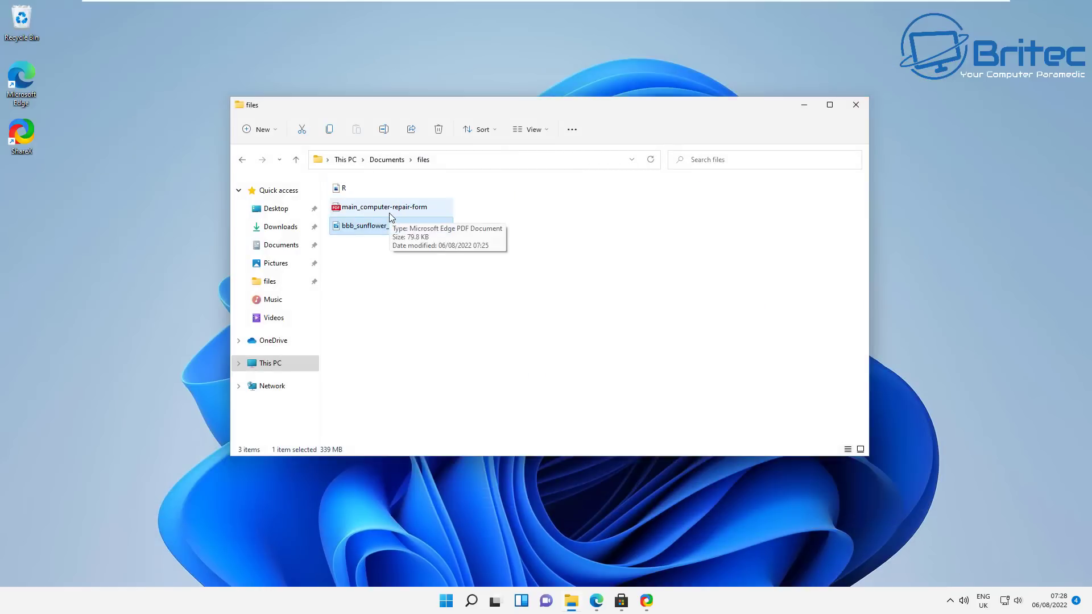
pyautogui.click(348, 190)
pyautogui.press('Down')
pyautogui.click(359, 228)
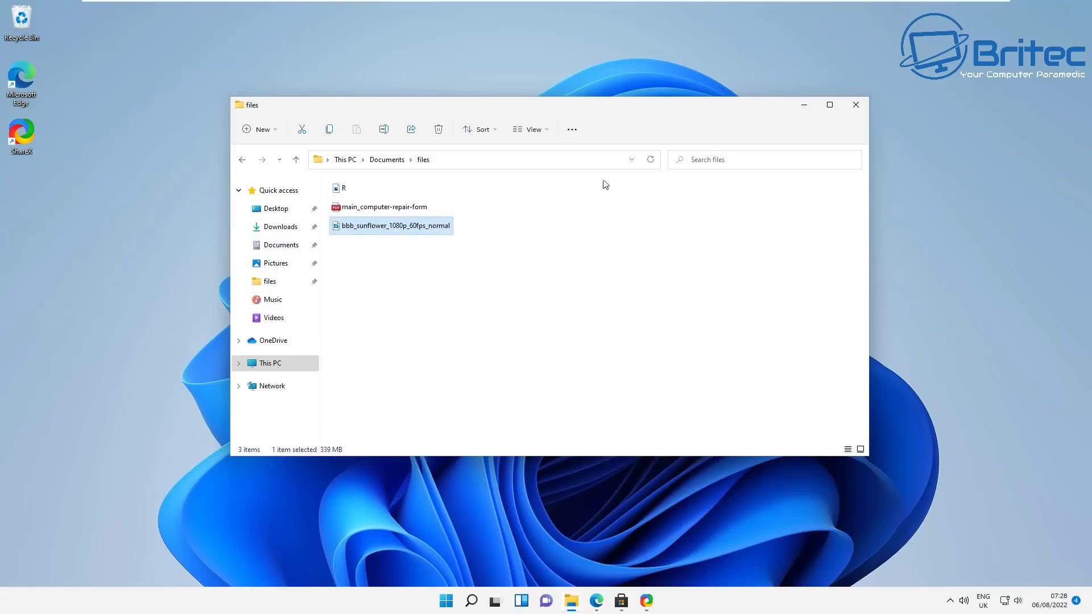
pyautogui.click(855, 105)
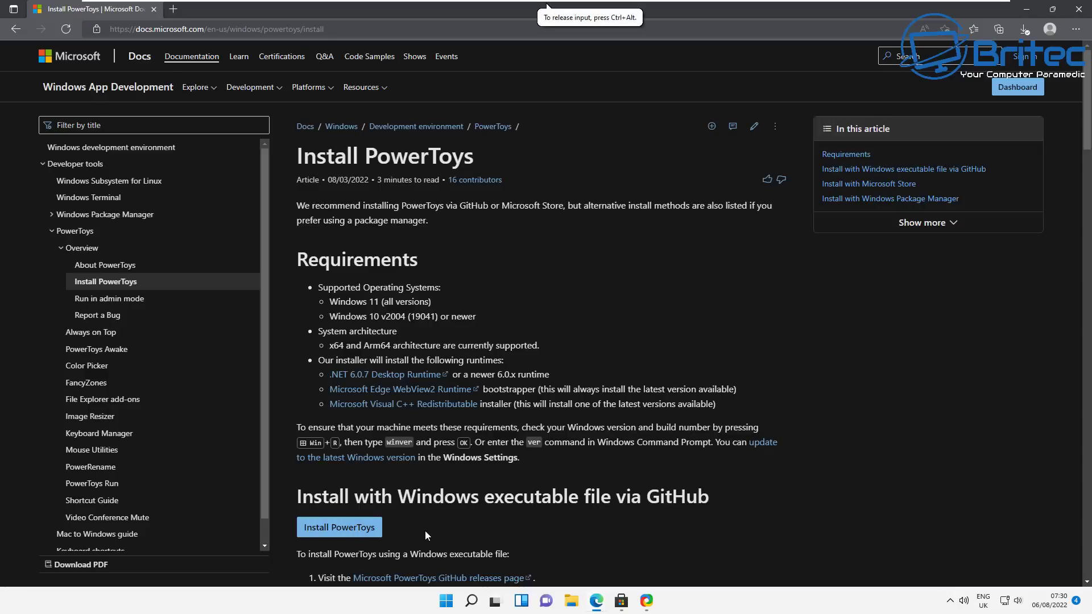
# Download PowerToysSetup-0.61.1-x64.exe from the latest GitHub release and open it
pyautogui.click(352, 533)
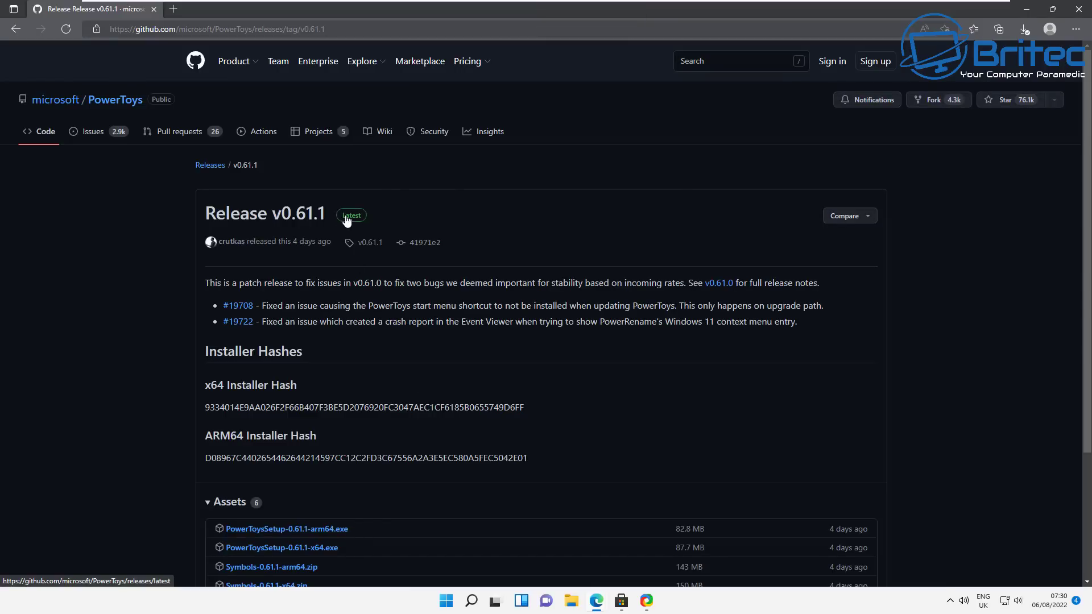
pyautogui.click(347, 219)
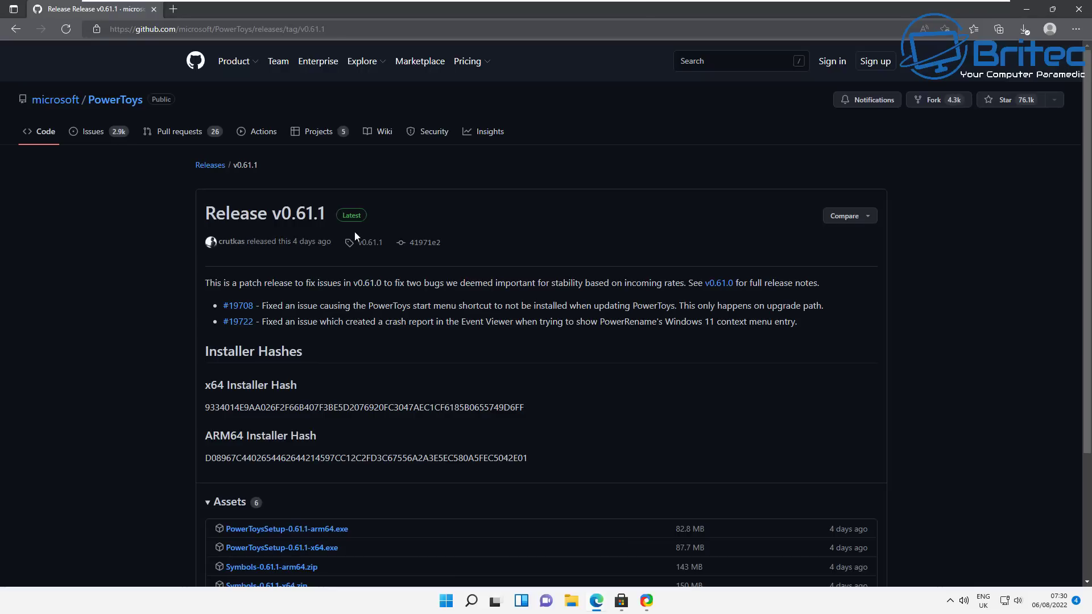
pyautogui.click(316, 549)
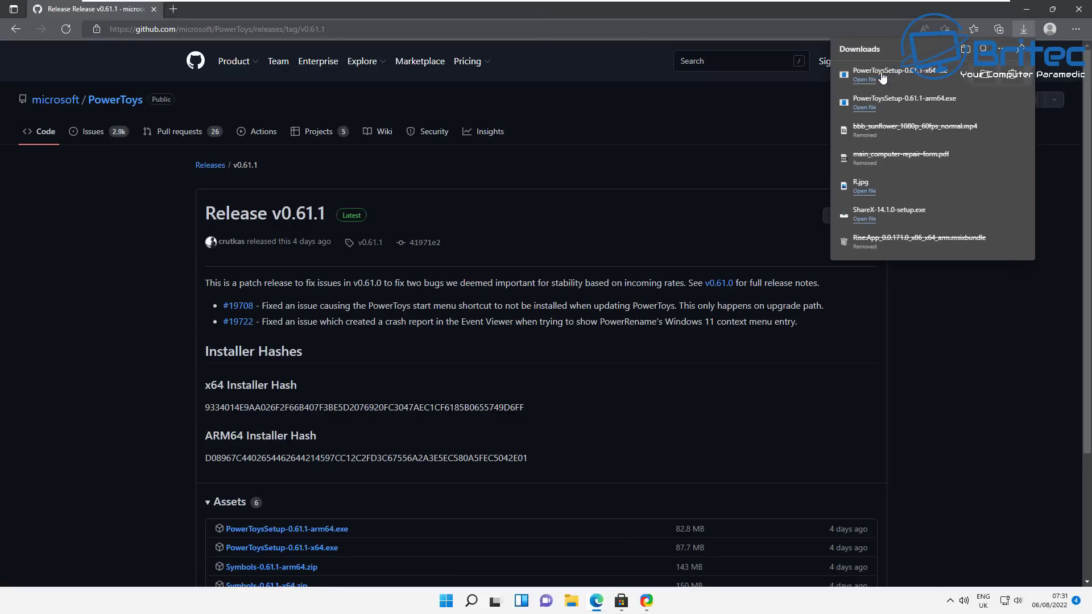
pyautogui.click(865, 80)
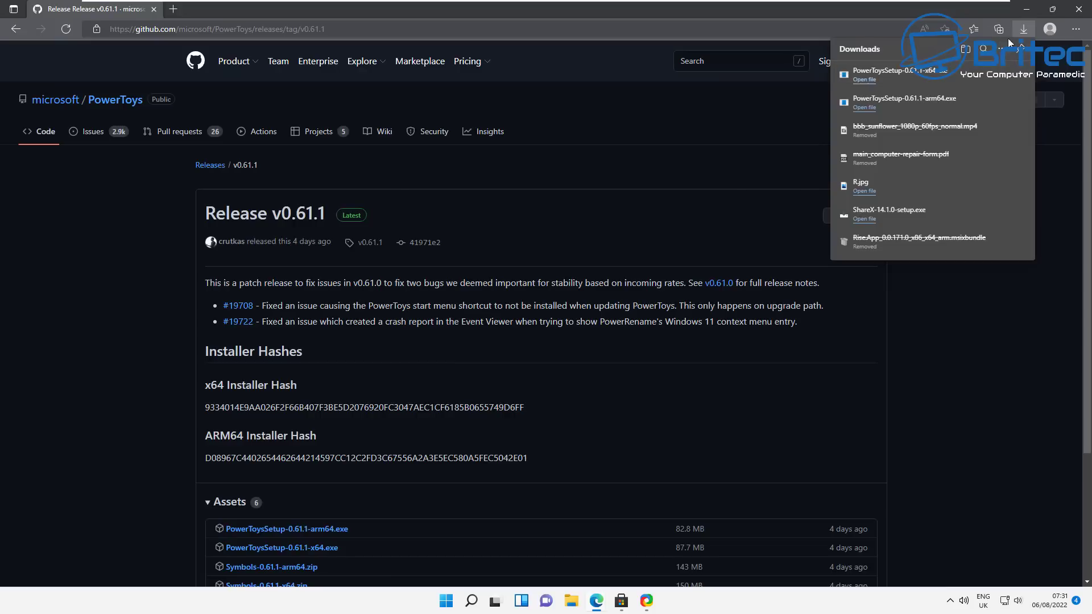
# Agree to the PowerToys licence terms and install it, allowing administrator changes
pyautogui.click(1027, 10)
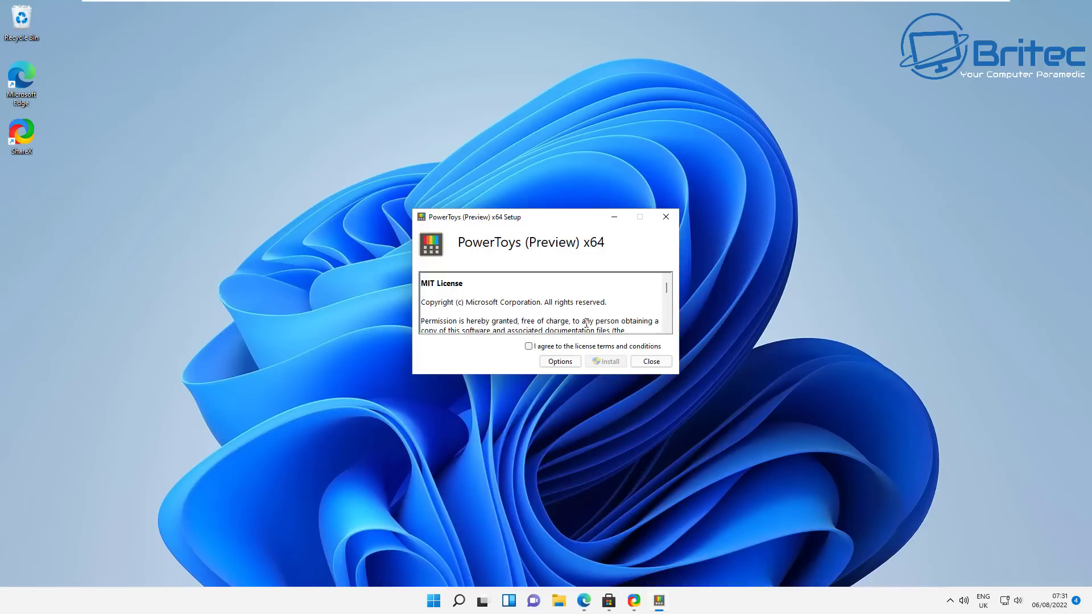
pyautogui.click(528, 346)
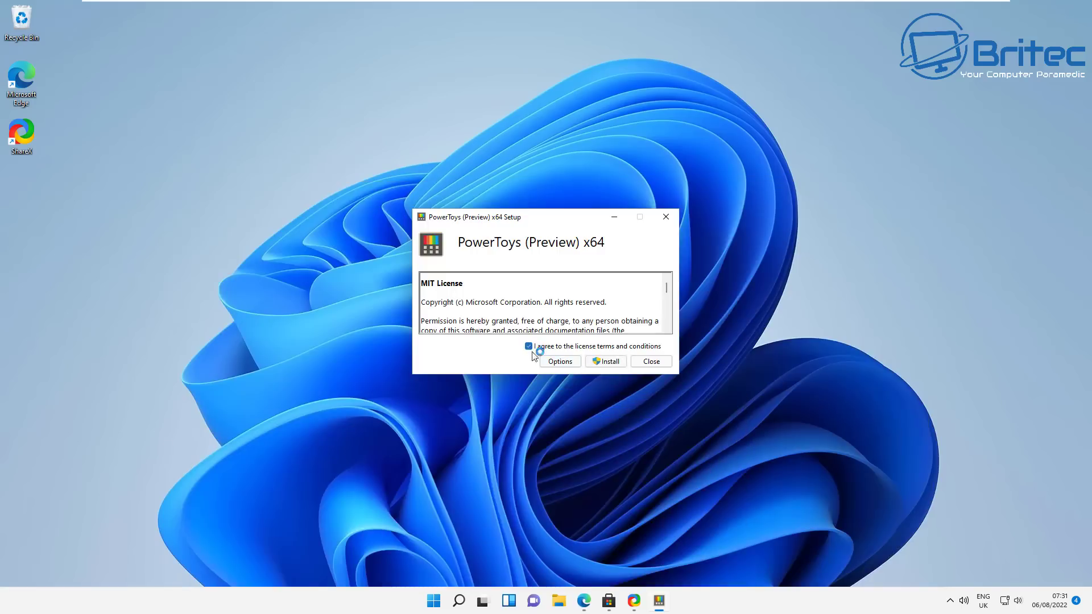
pyautogui.click(614, 364)
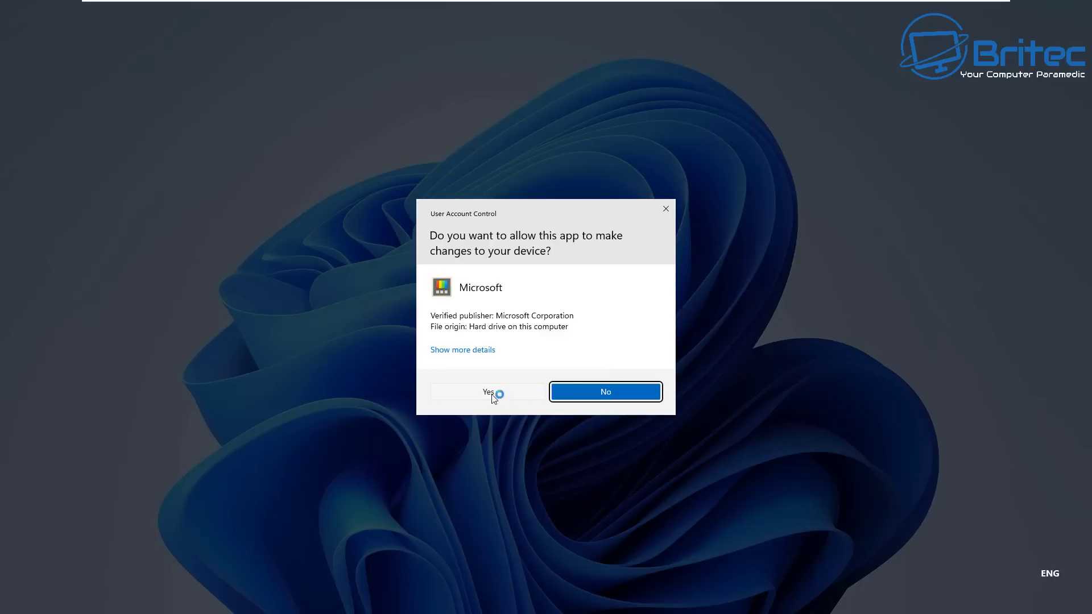
pyautogui.press('Return')
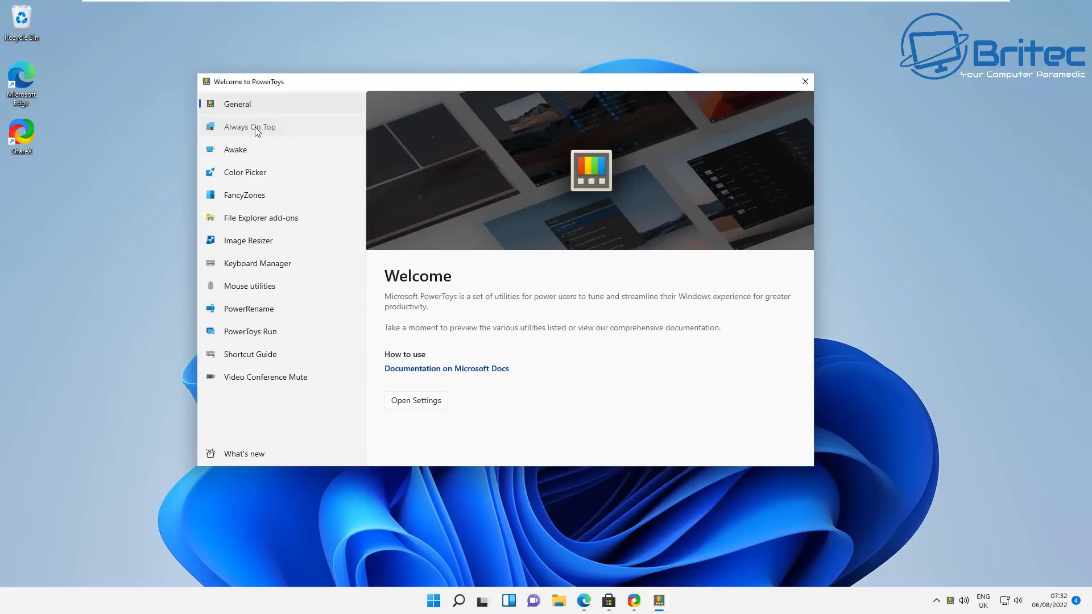
# Open Always On Top settings from the Welcome window and move the Settings window into place
pyautogui.click(255, 127)
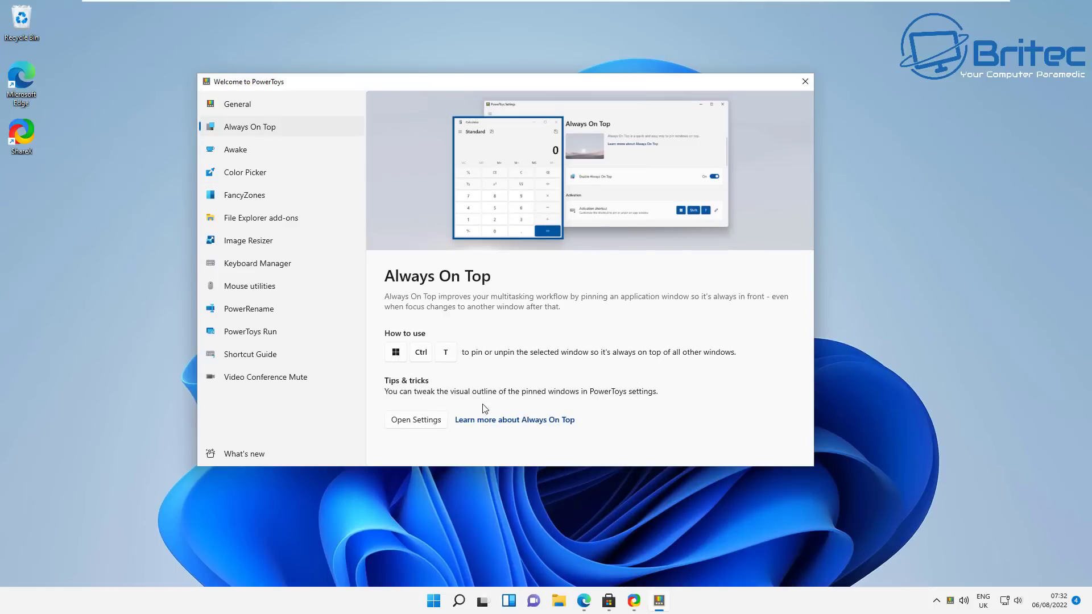
pyautogui.click(416, 420)
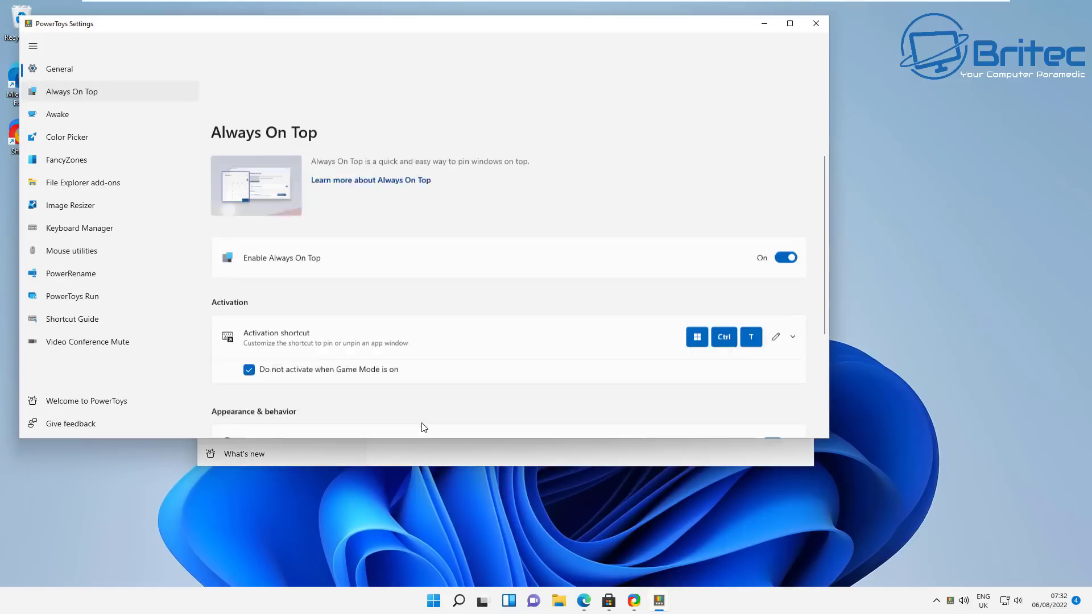
pyautogui.moveTo(465, 30); pyautogui.dragTo(565, 70)
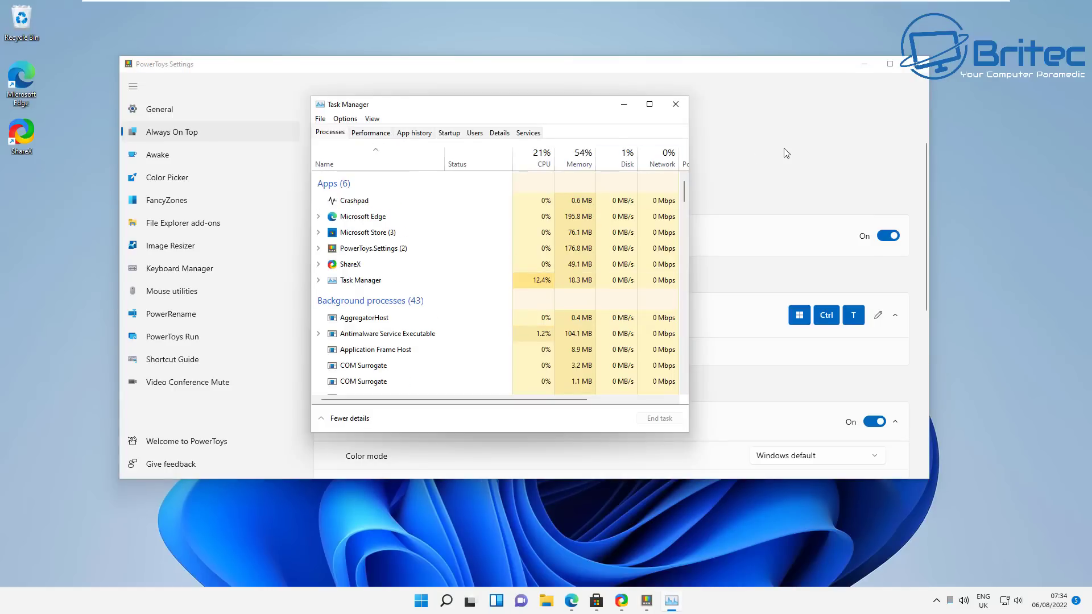
# Maximise PowerToys Settings and open File Explorer, showing the pinned Task Manager stays on top, then close both
pyautogui.doubleClick(558, 65)
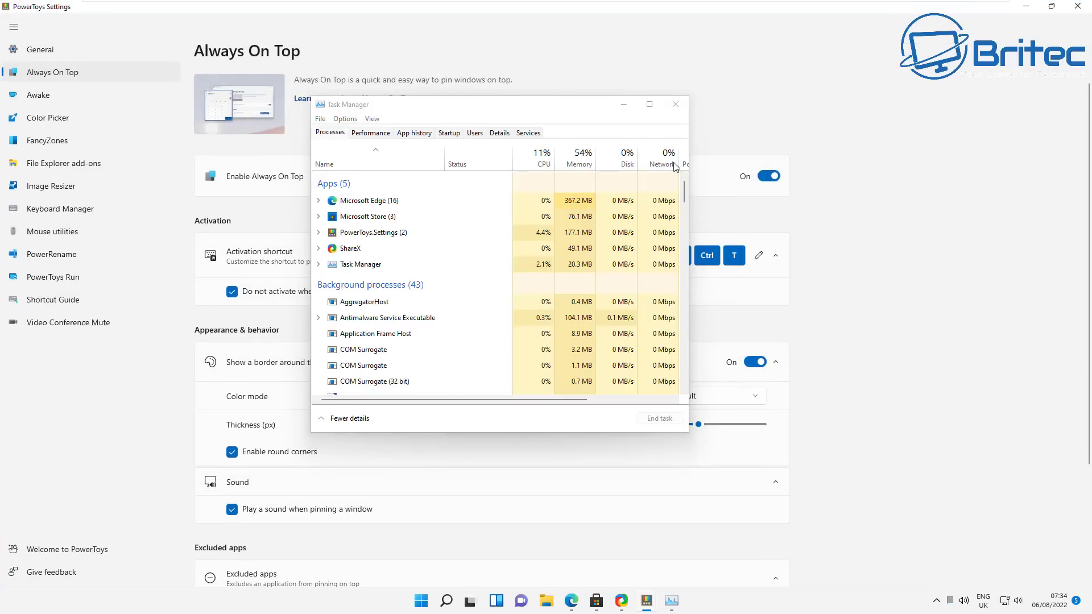
pyautogui.click(1051, 6)
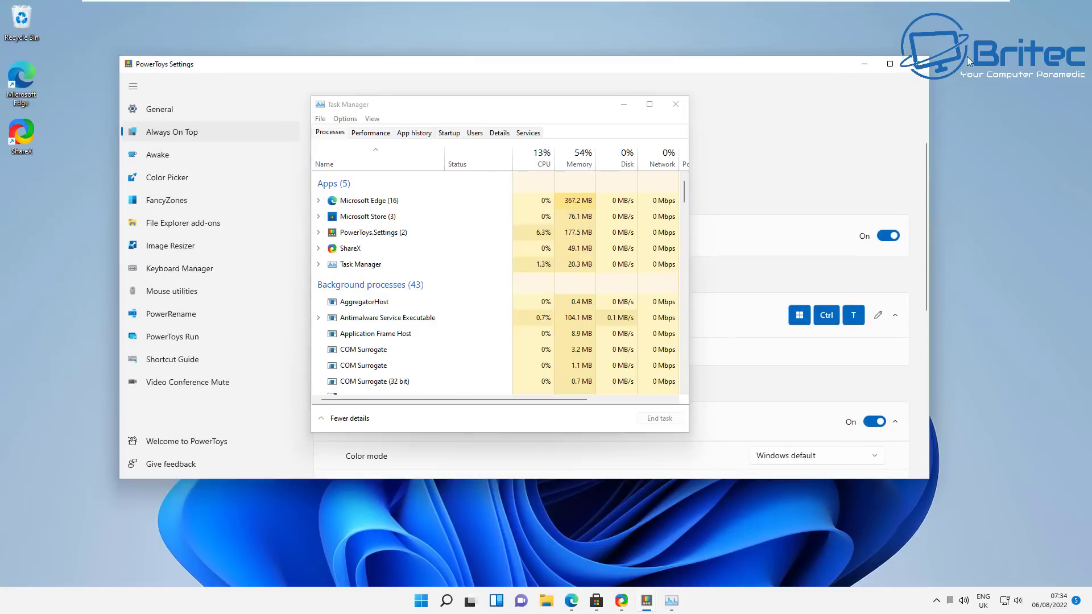
pyautogui.click(546, 601)
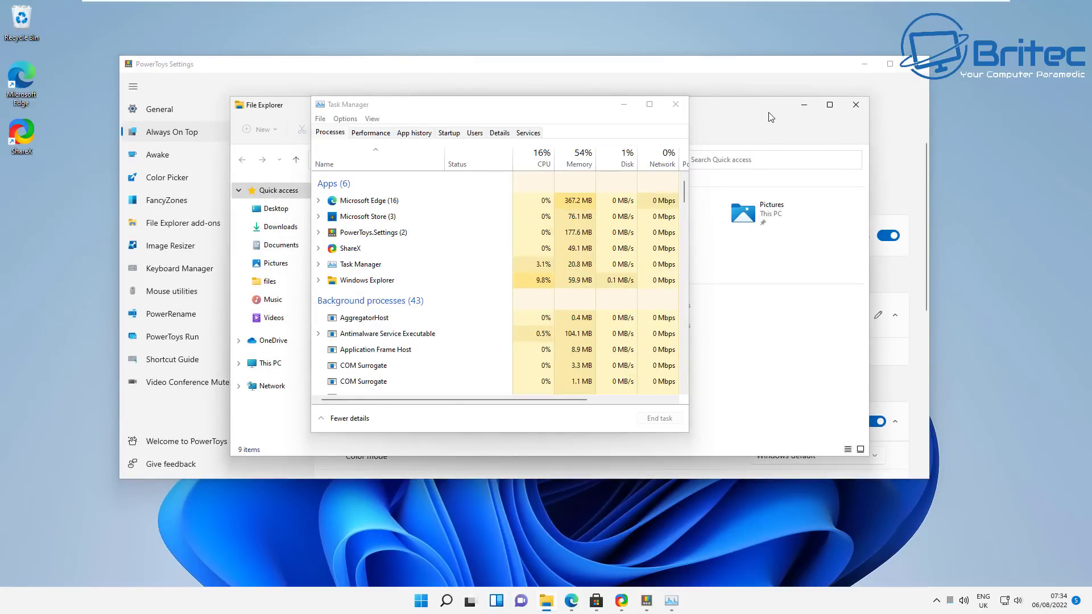
pyautogui.moveTo(770, 117); pyautogui.dragTo(751, 114)
pyautogui.moveTo(572, 107); pyautogui.dragTo(597, 118)
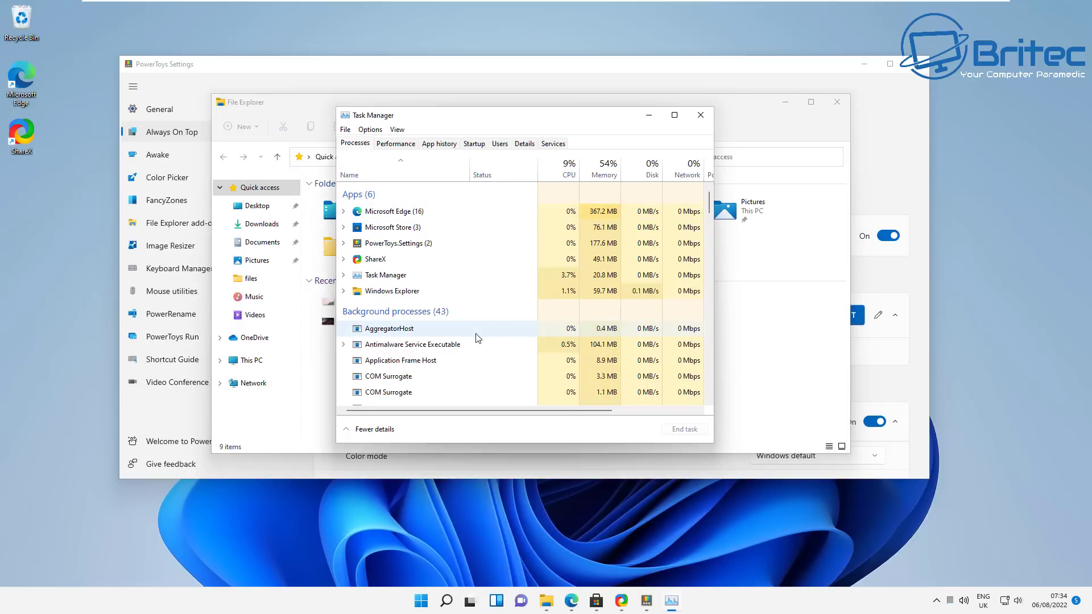
pyautogui.click(701, 115)
pyautogui.click(835, 103)
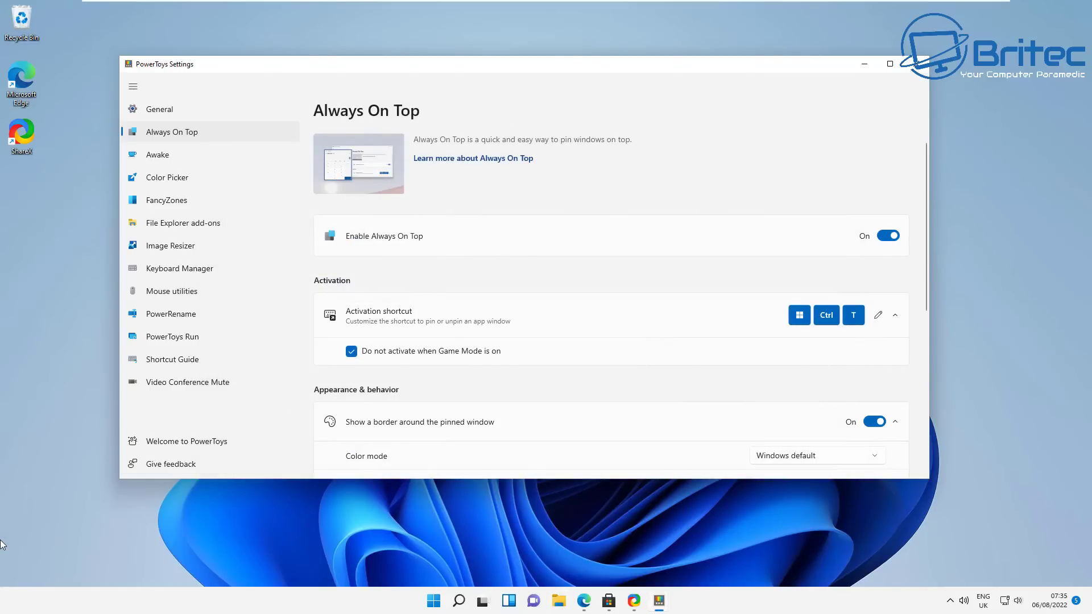
# Reopen the Welcome to PowerToys window and close it
pyautogui.click(186, 441)
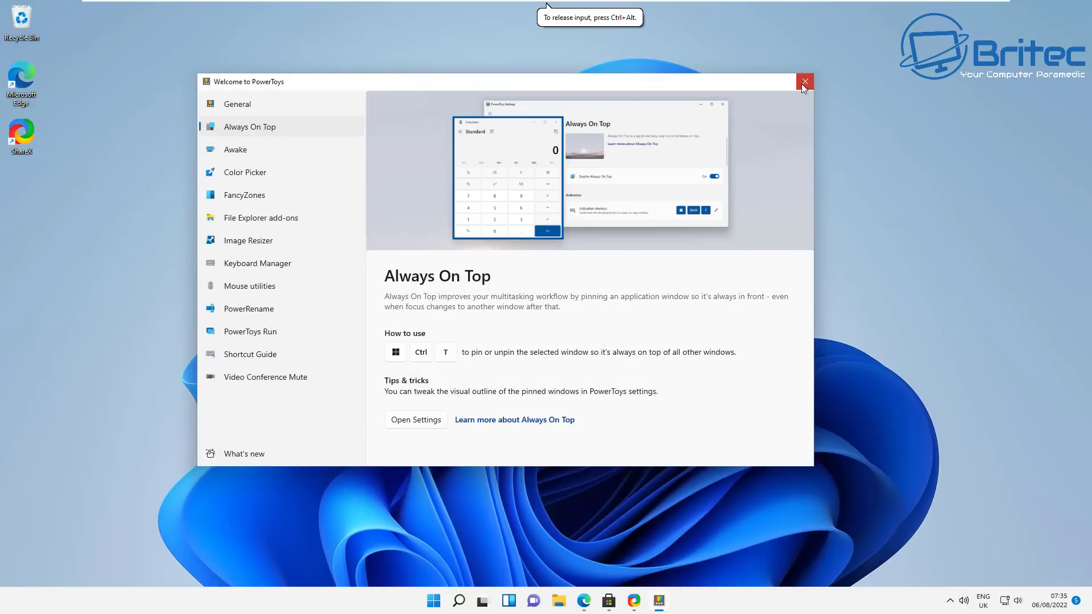
pyautogui.click(804, 82)
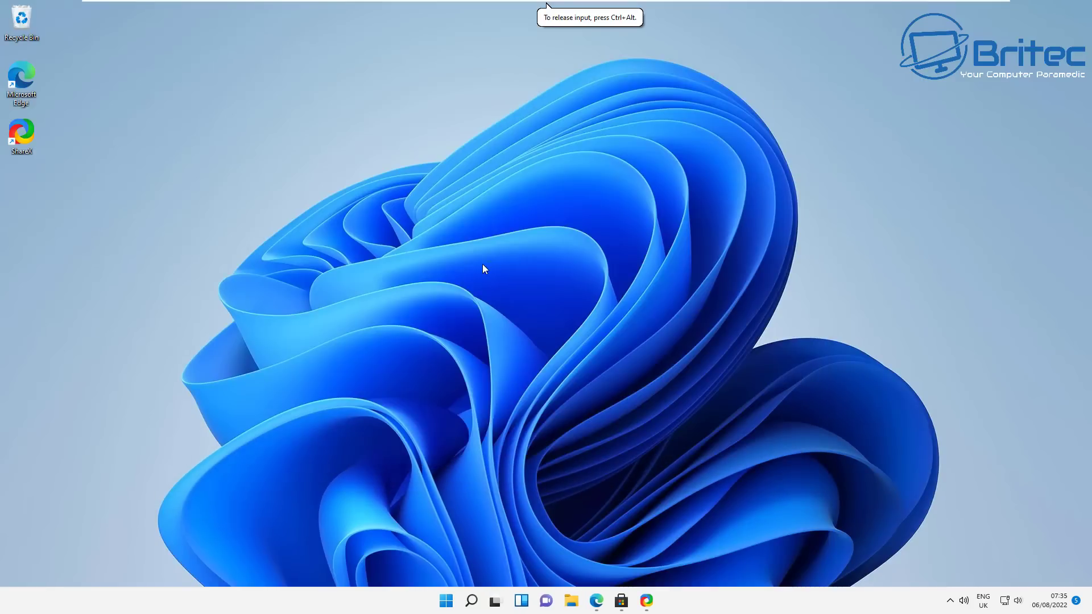